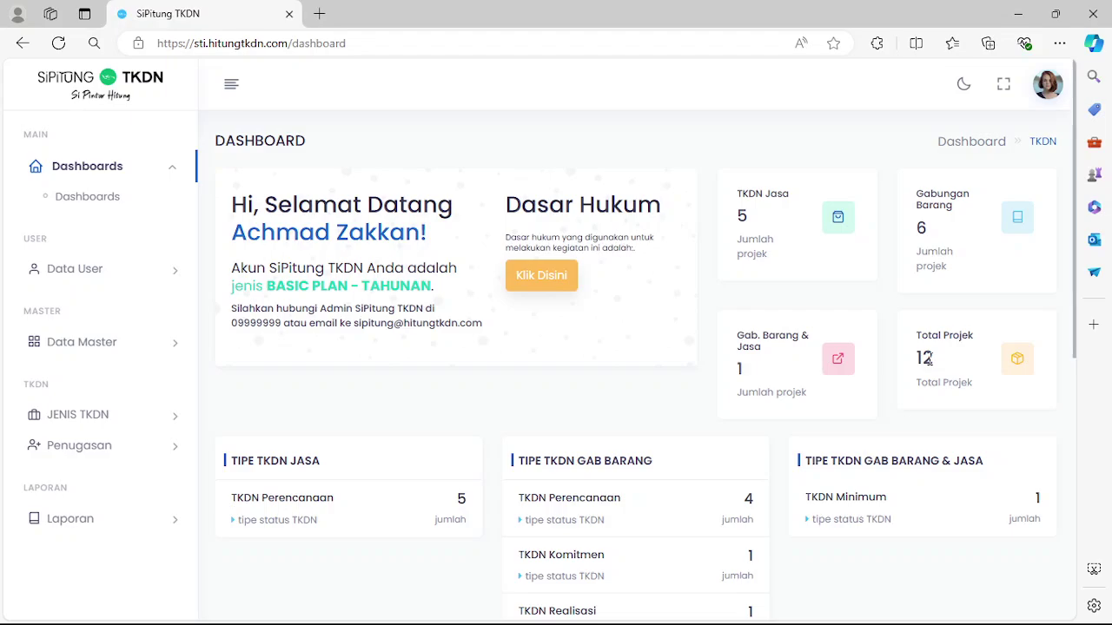
Open the TKDN Gabungan Barang project list from the TKDN type selection page
scroll(928, 361, "down", 3)
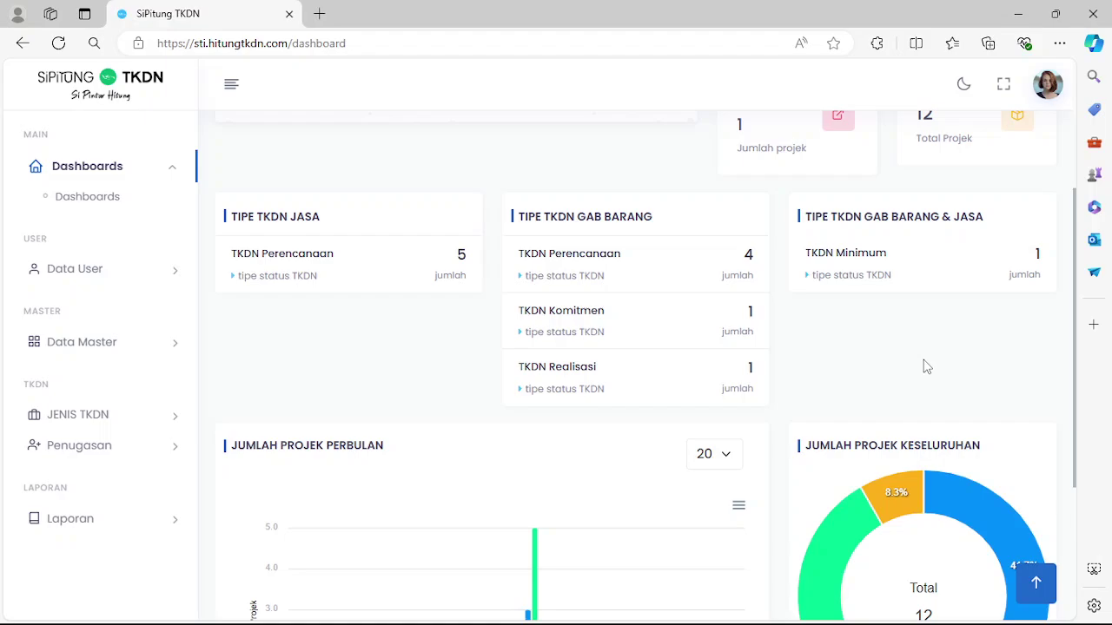
scroll(927, 366, "up", 2)
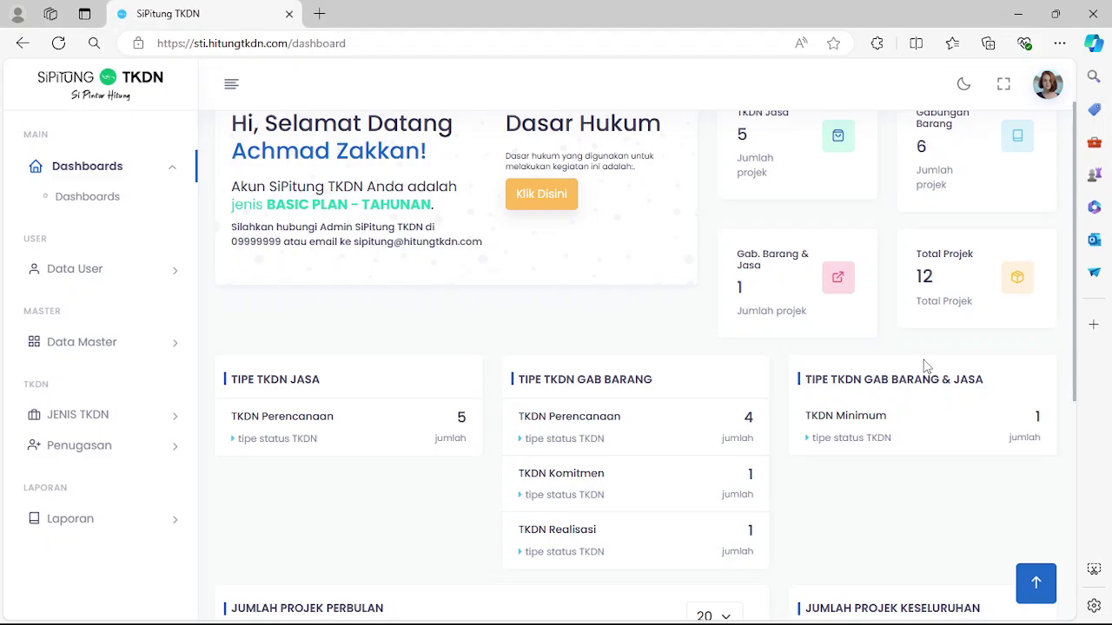
scroll(927, 366, "down", 2)
scroll(927, 366, "up", 3)
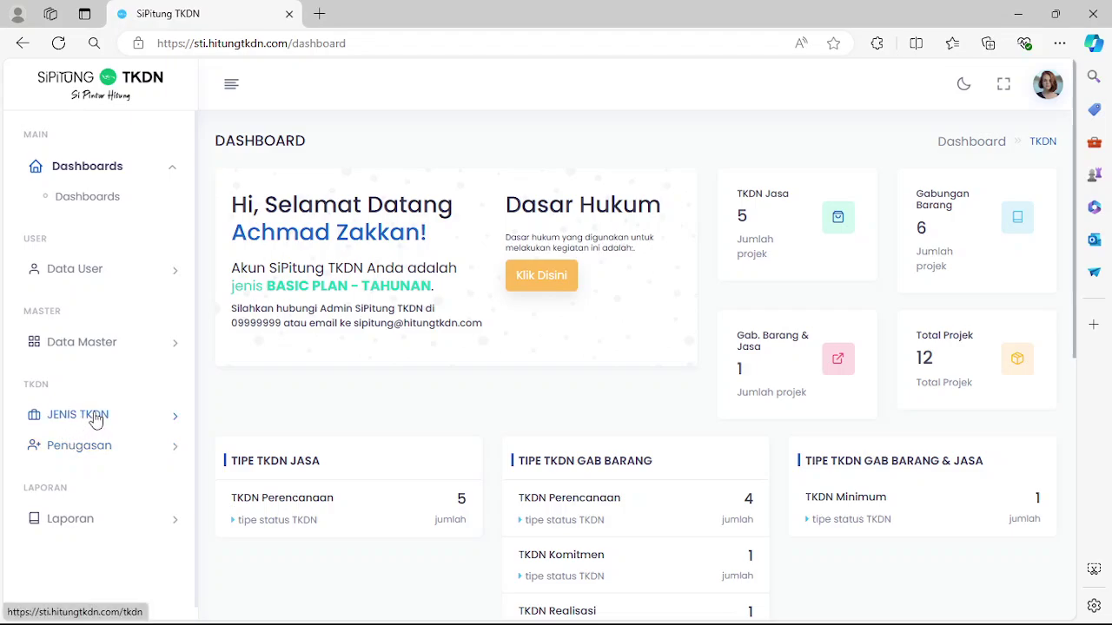
left_click(92, 415)
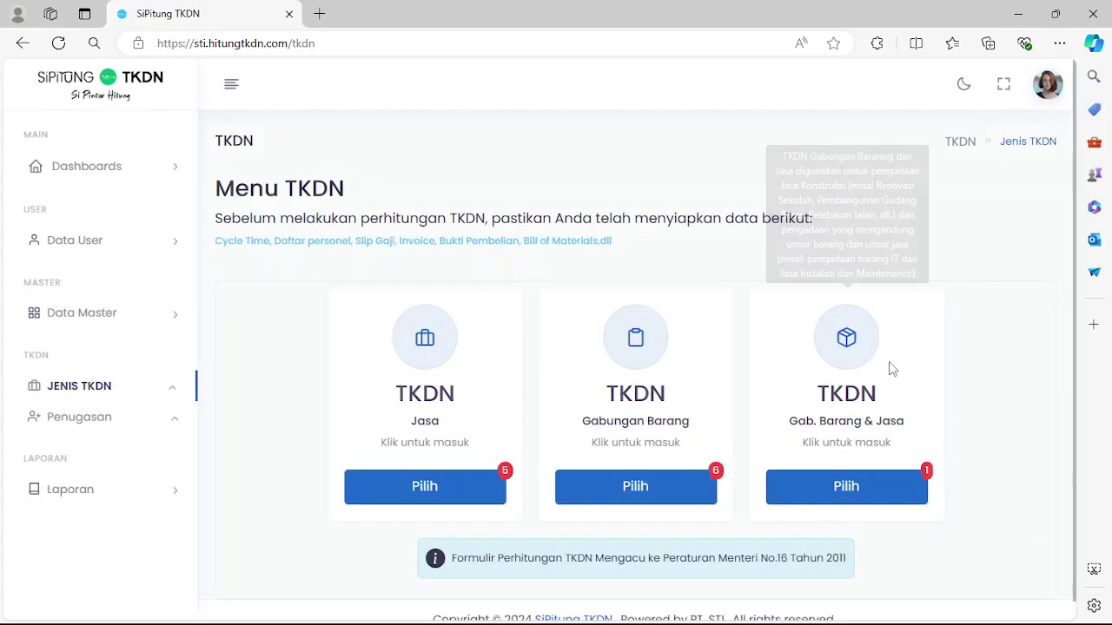
scroll(912, 351, "down", 1)
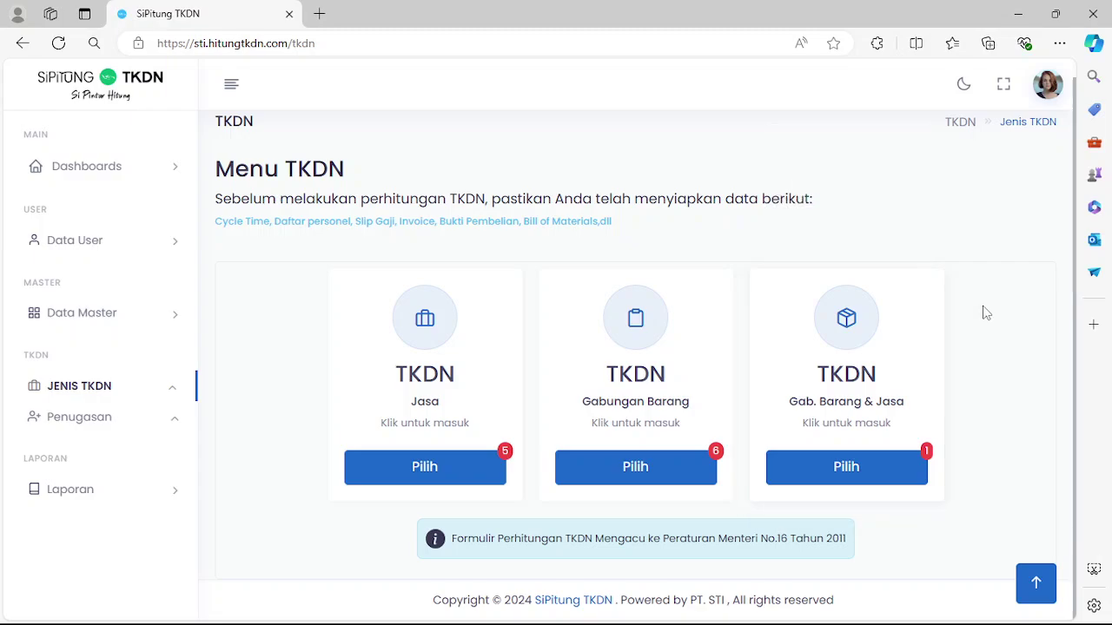
left_click(662, 468)
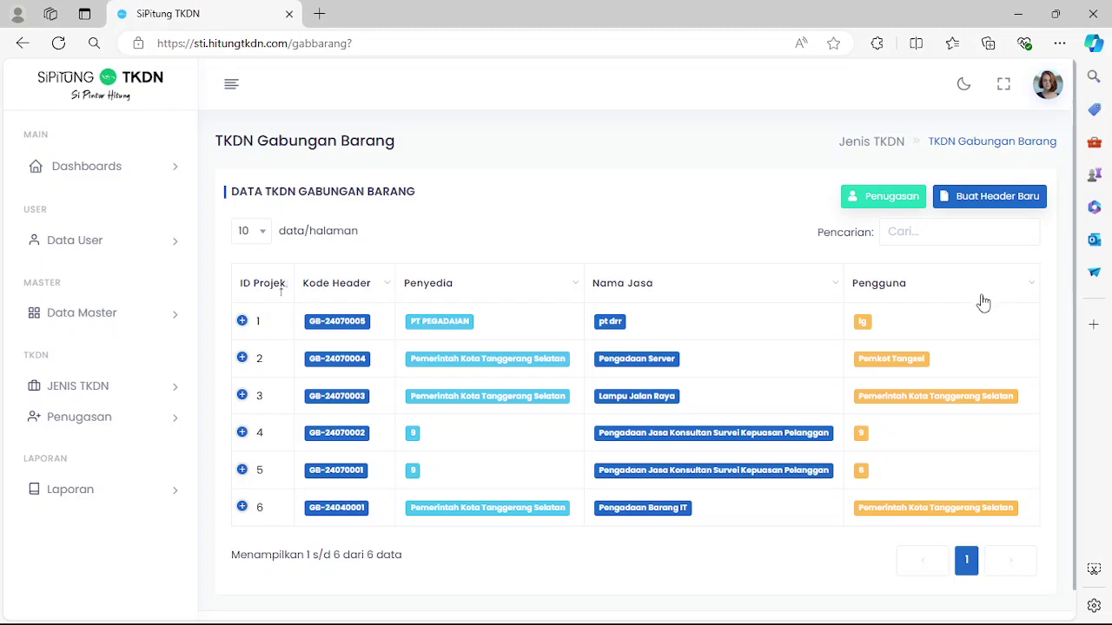
Start a new header with Pemkot Tangsel as the procurement requester and Pengadaan Barang IT as the procurement name
left_click(1006, 197)
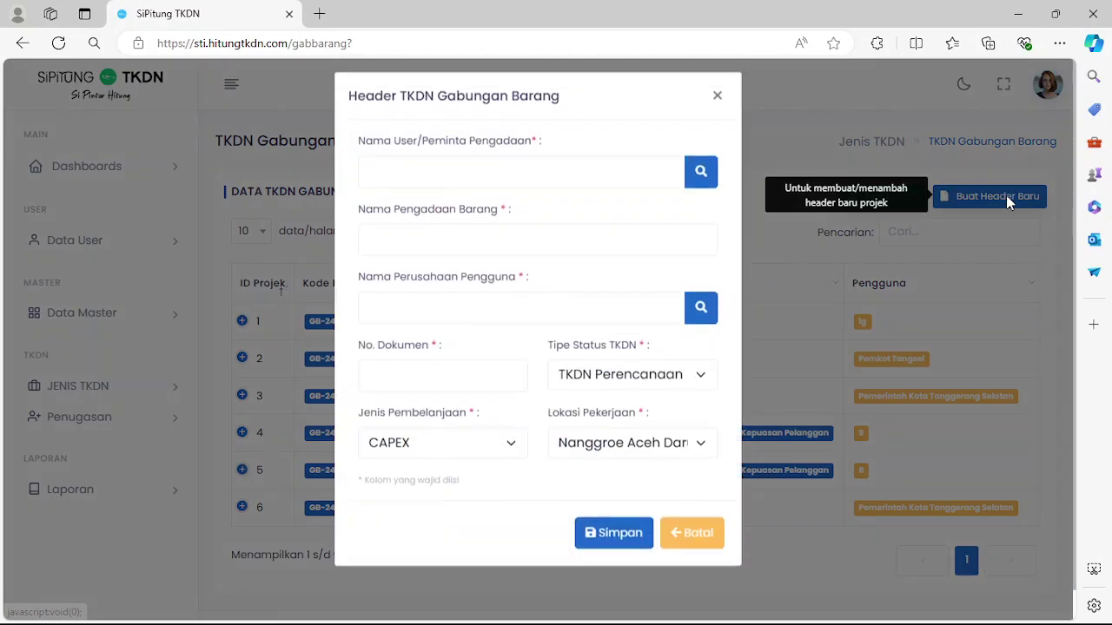
left_click(526, 167)
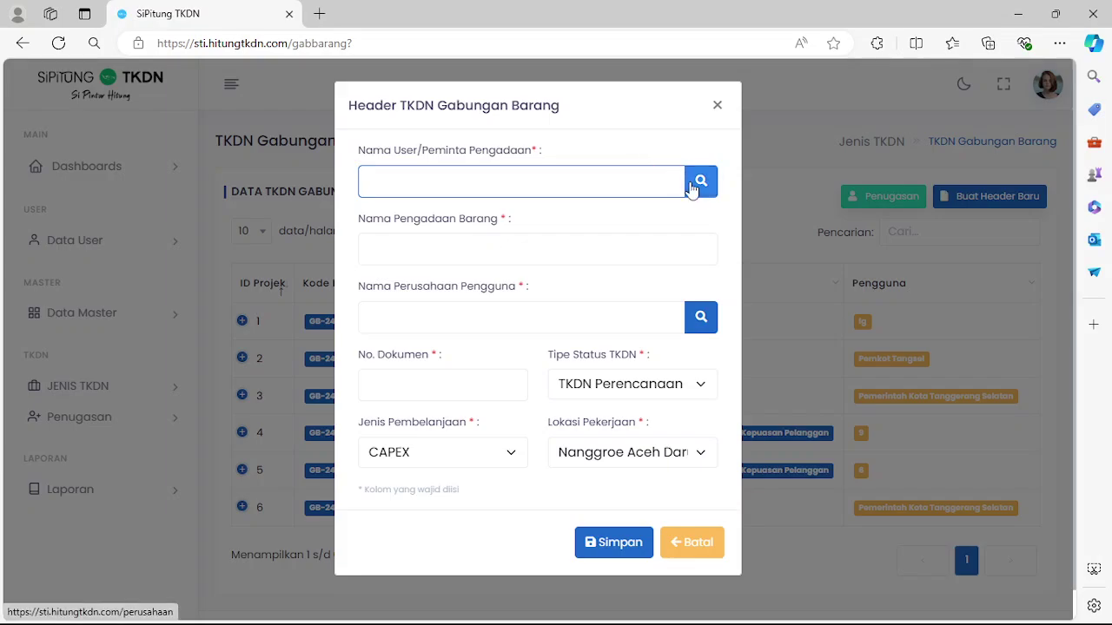
type("pe")
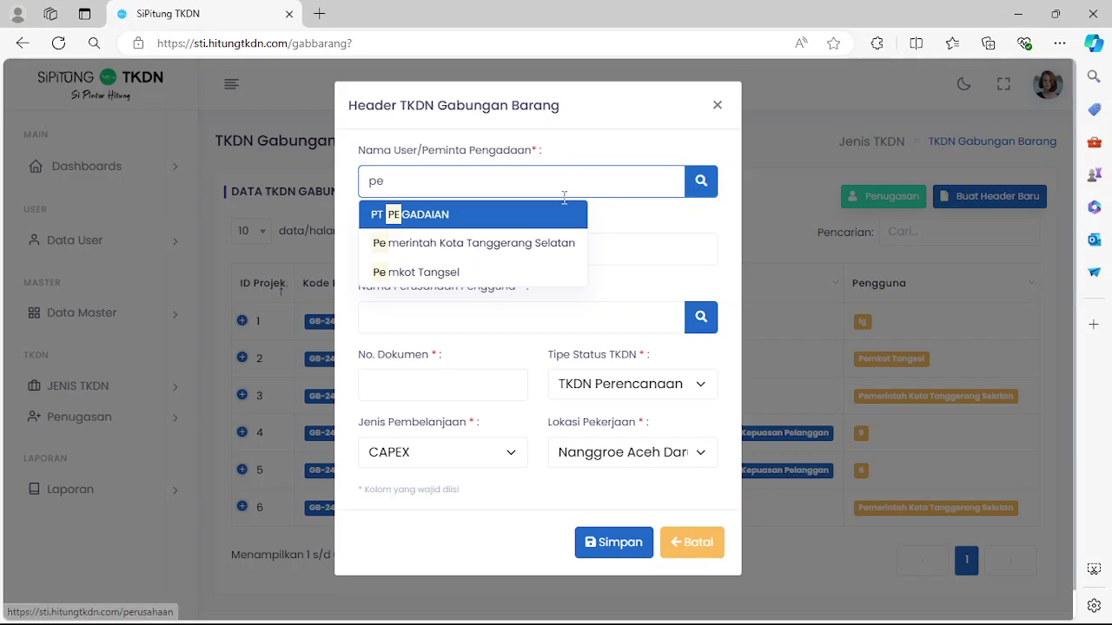
left_click(455, 270)
left_click(454, 252)
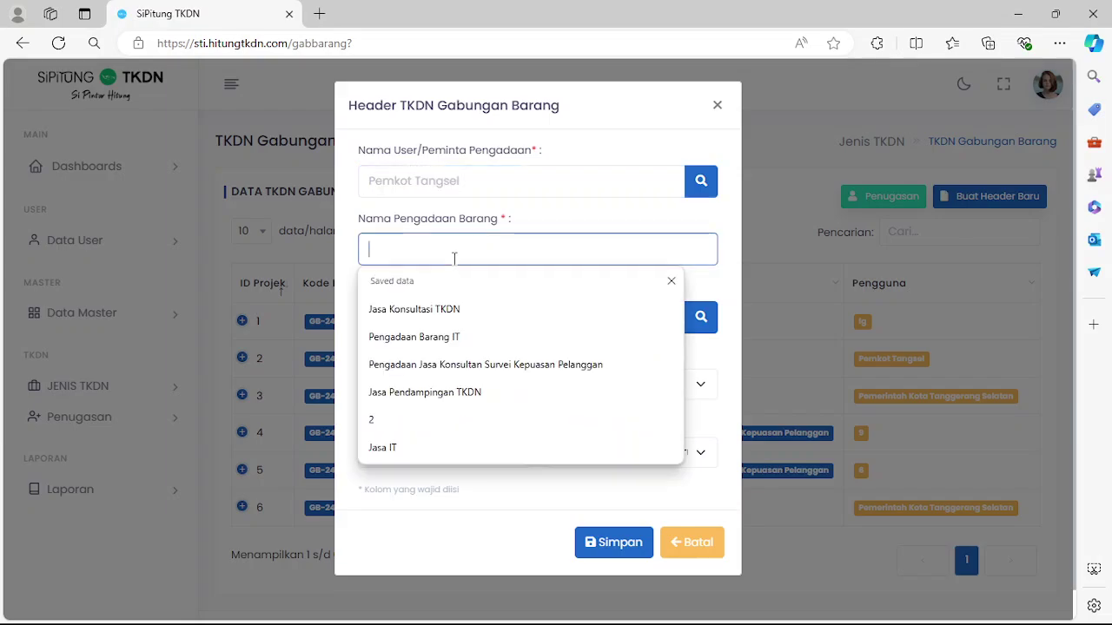
left_click(489, 339)
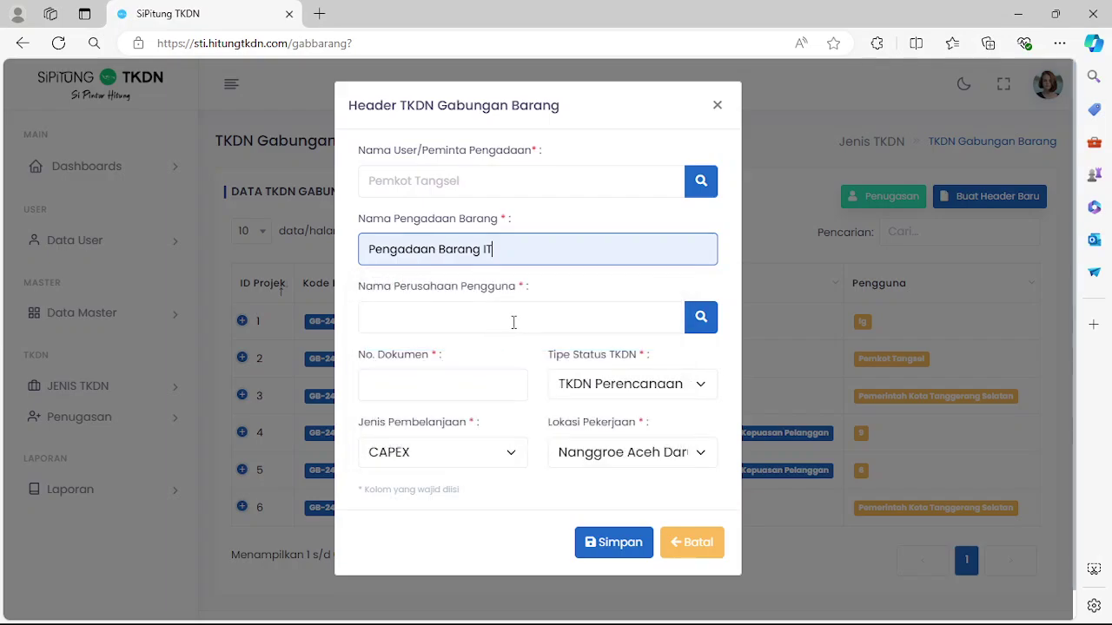
Set the header's user company to Pemkot Tangsel and its document number to sxd-2-sac-server
left_click(511, 319)
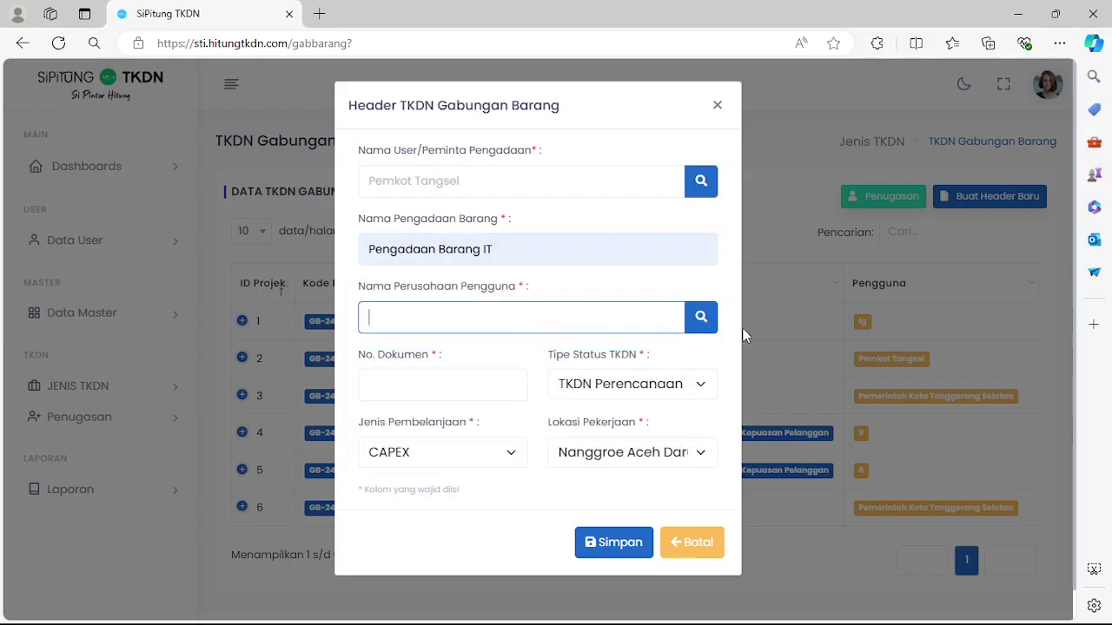
type("pem")
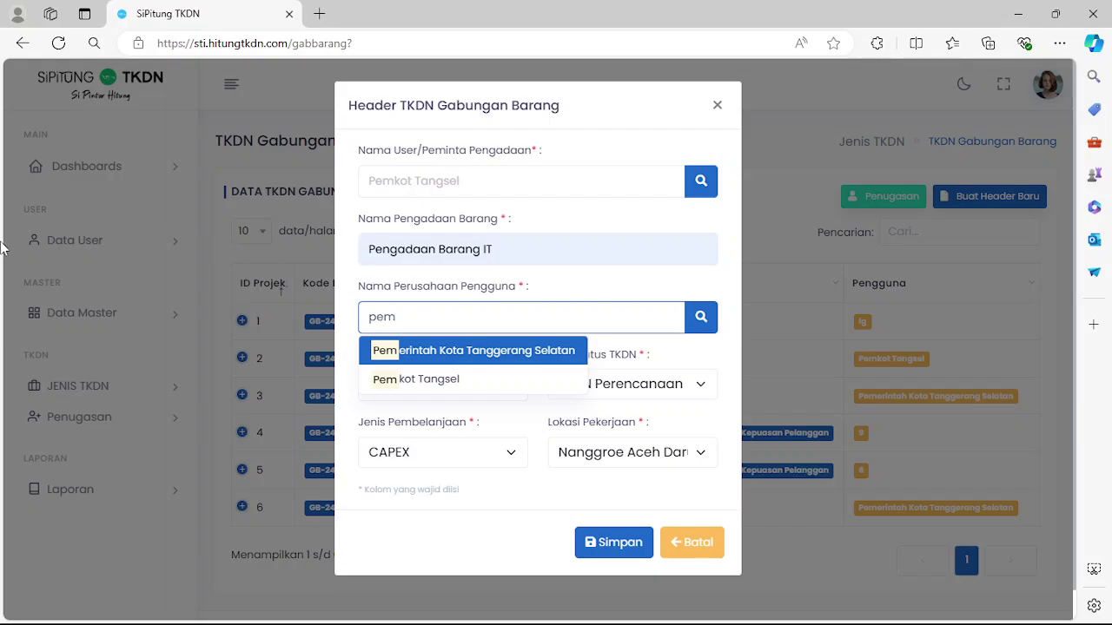
left_click(423, 382)
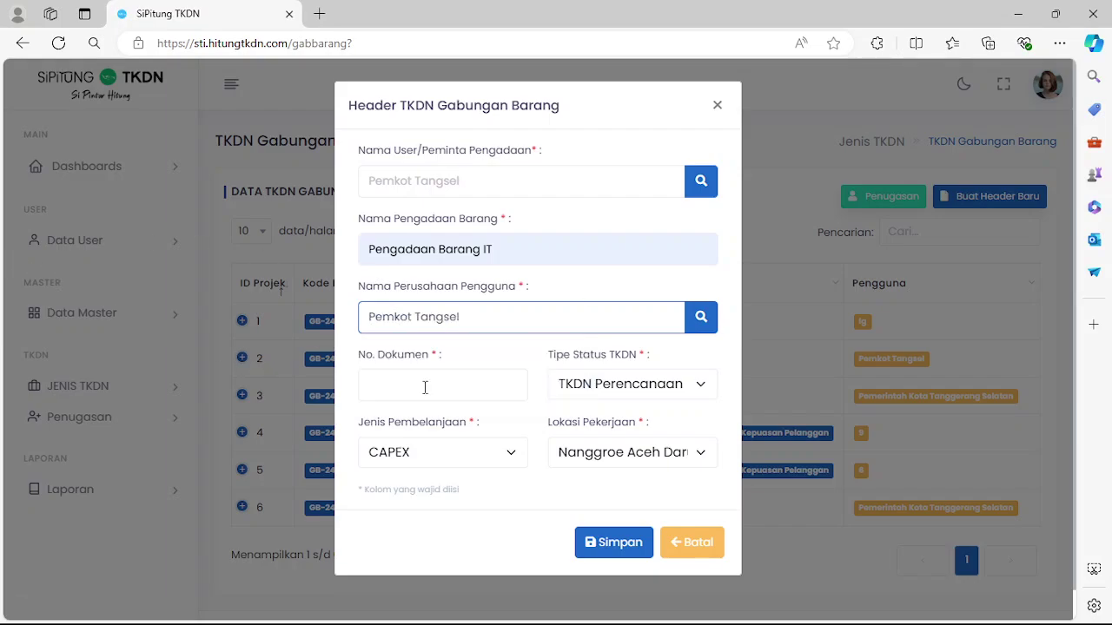
left_click(425, 388)
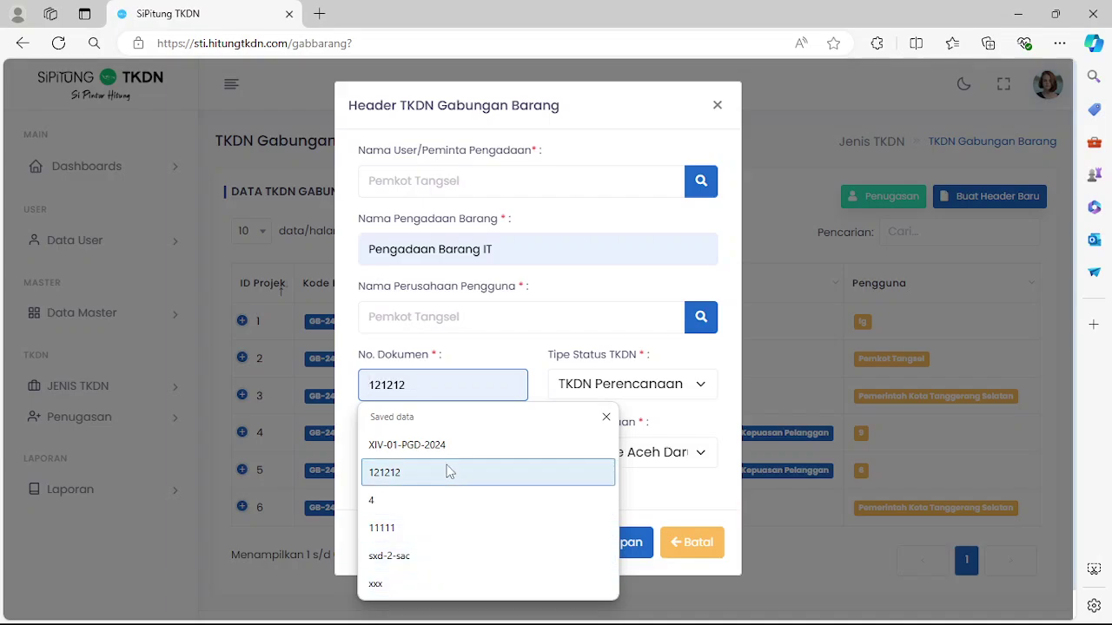
left_click(466, 556)
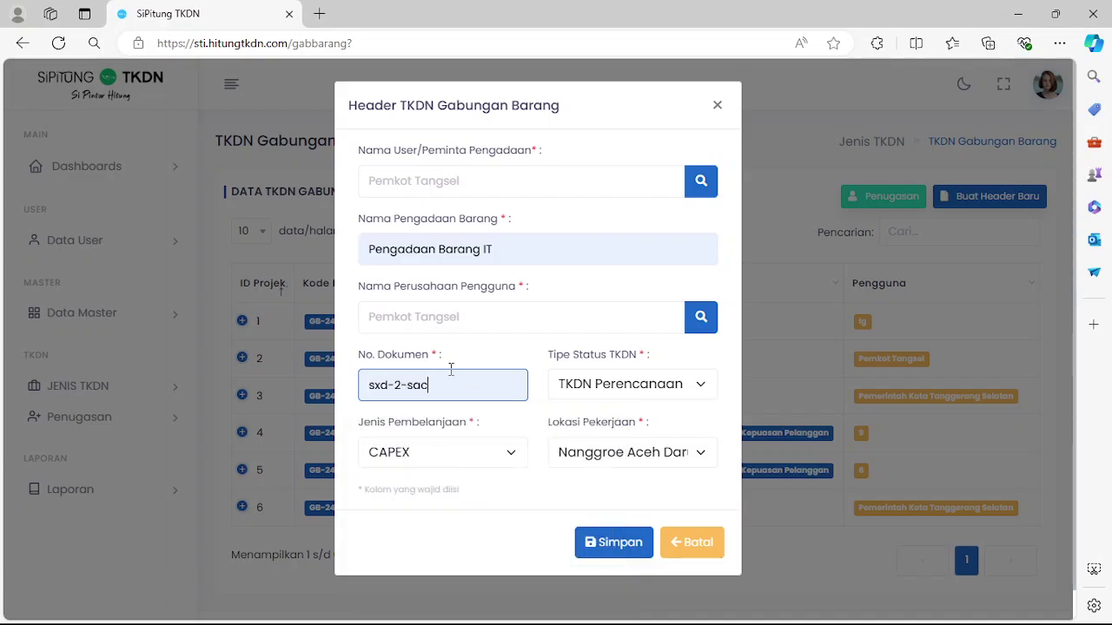
type("-")
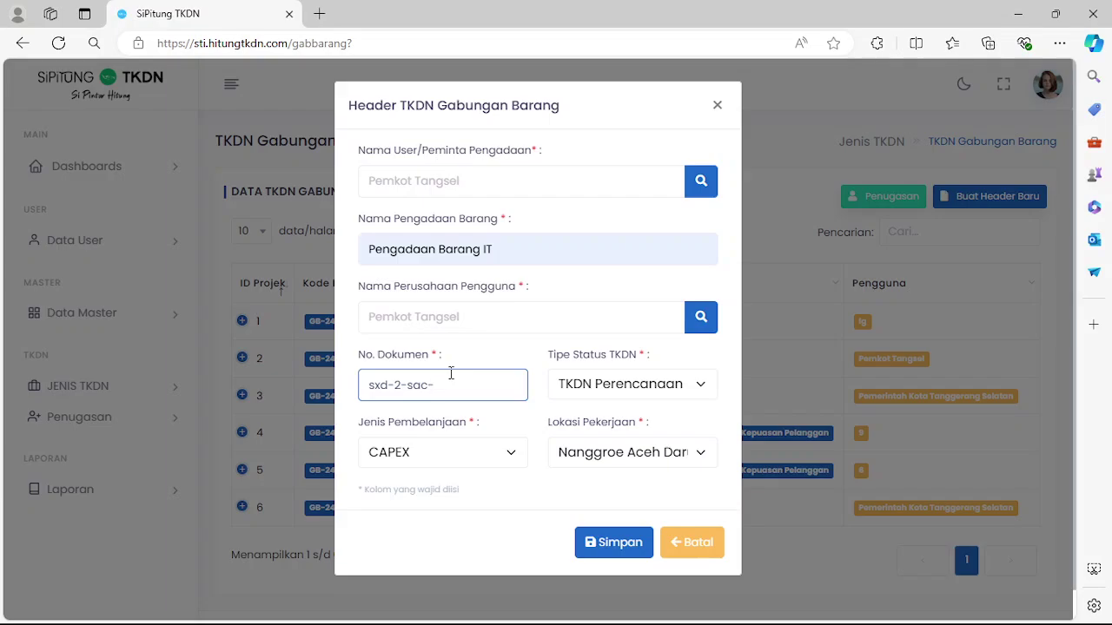
type("server")
Set the TKDN status type to TKDN Minimum and the work location to Banten, and save the header
left_click(665, 384)
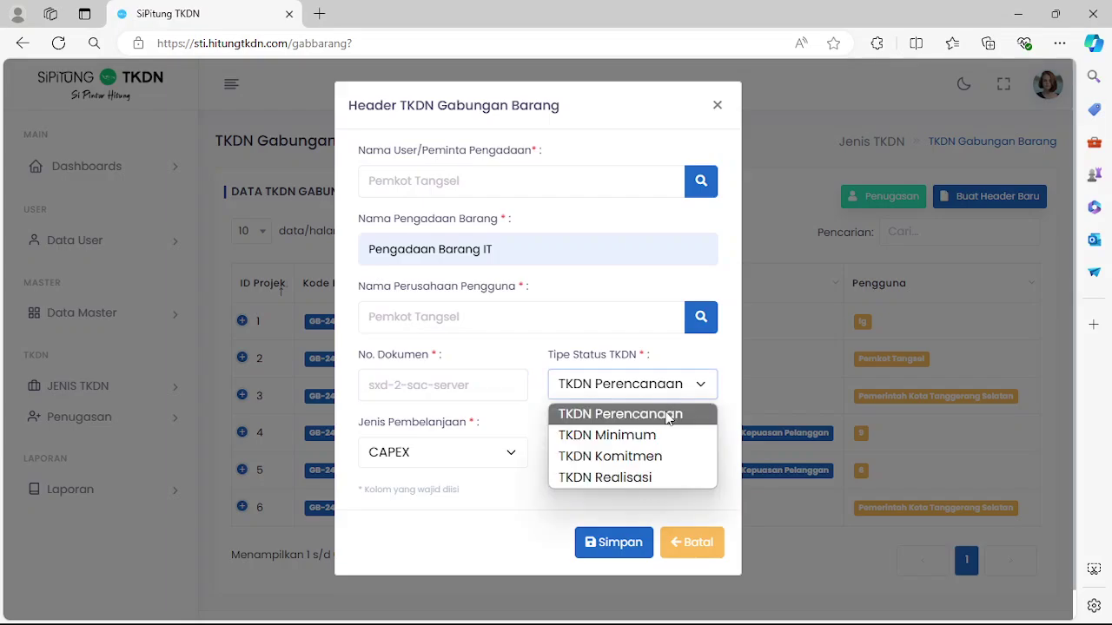
left_click(671, 444)
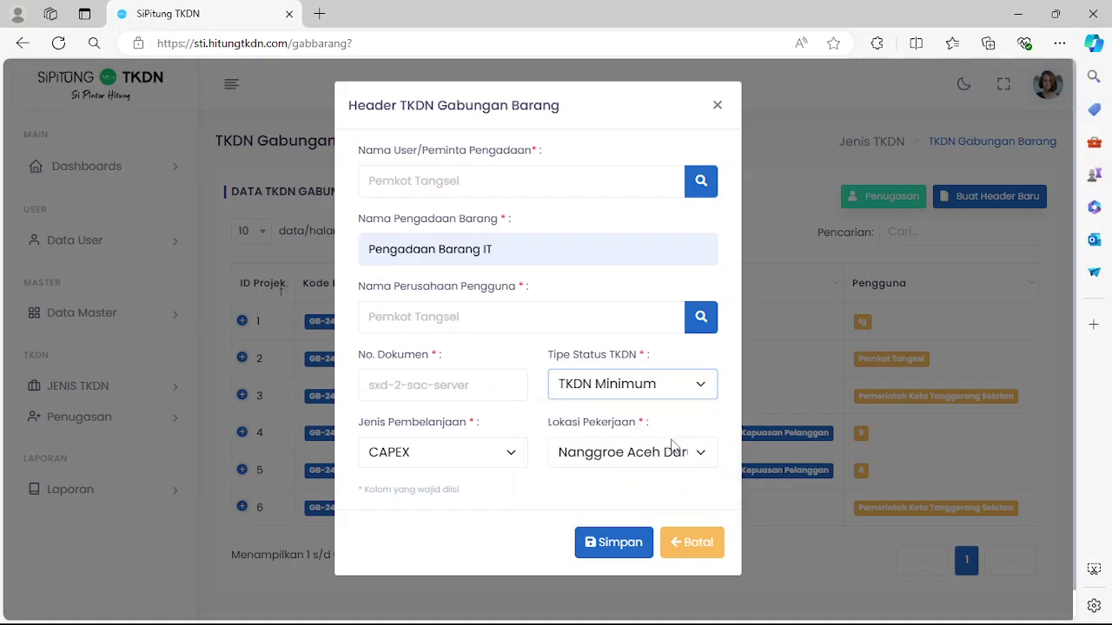
left_click(673, 461)
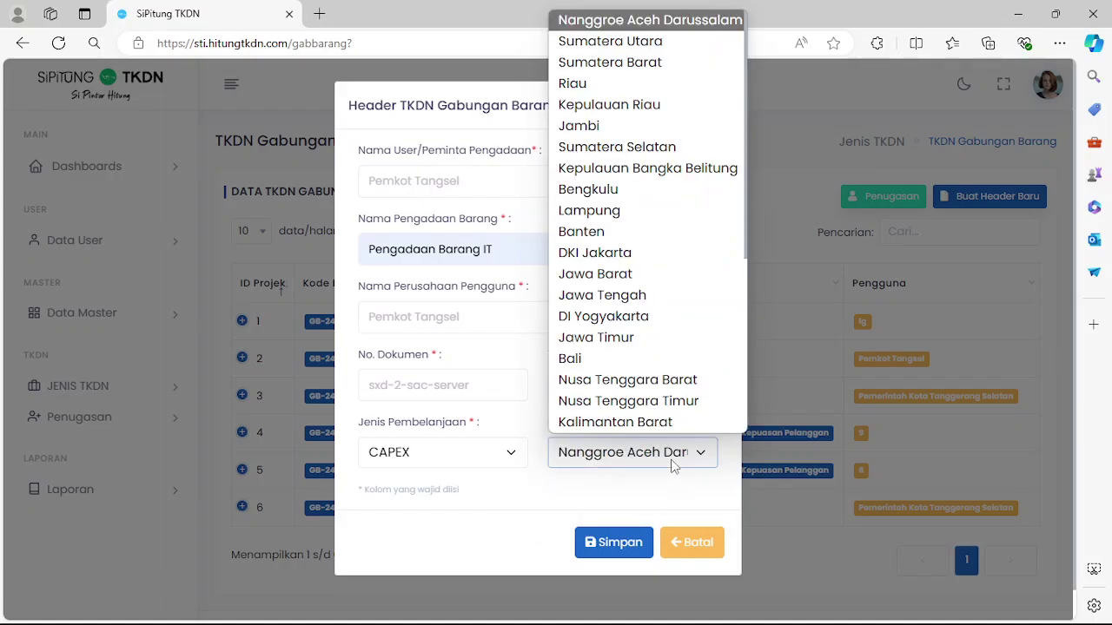
left_click(641, 232)
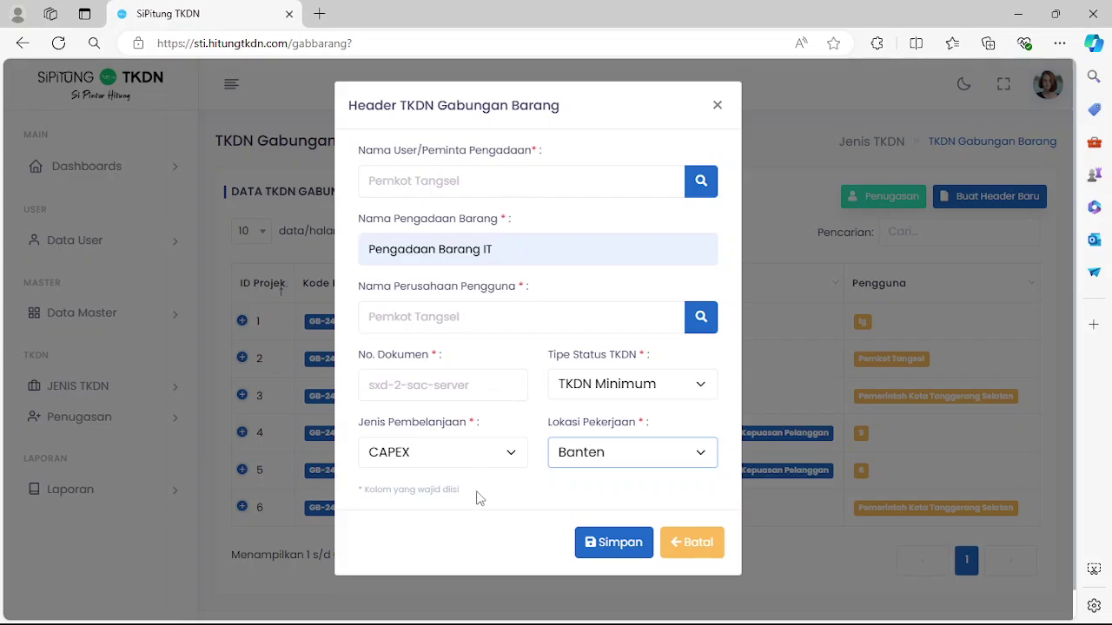
left_click(613, 544)
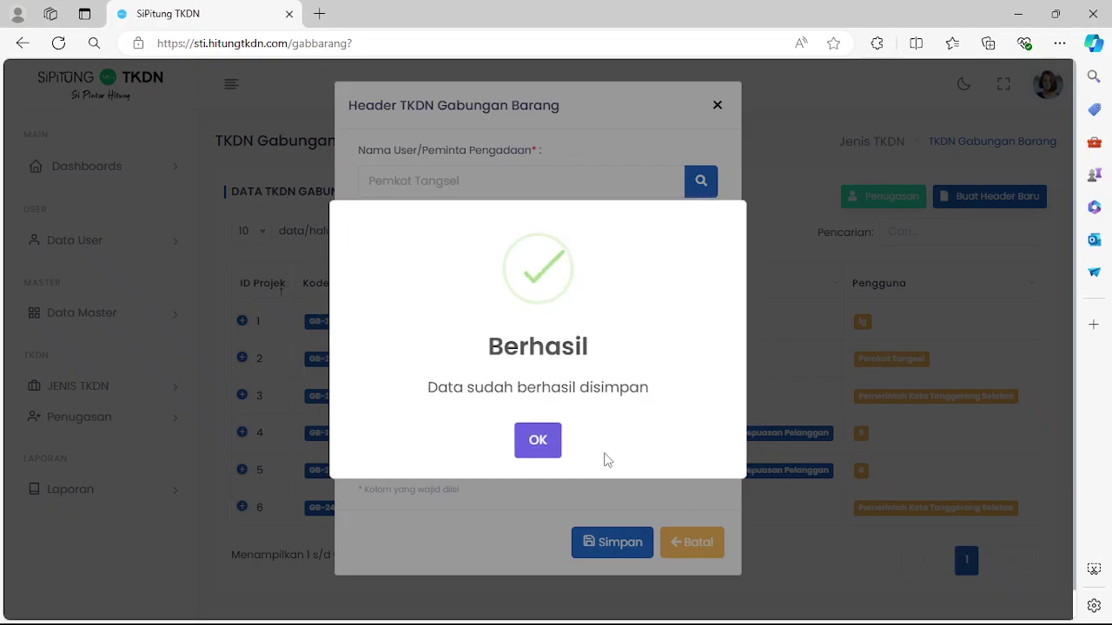
left_click(535, 441)
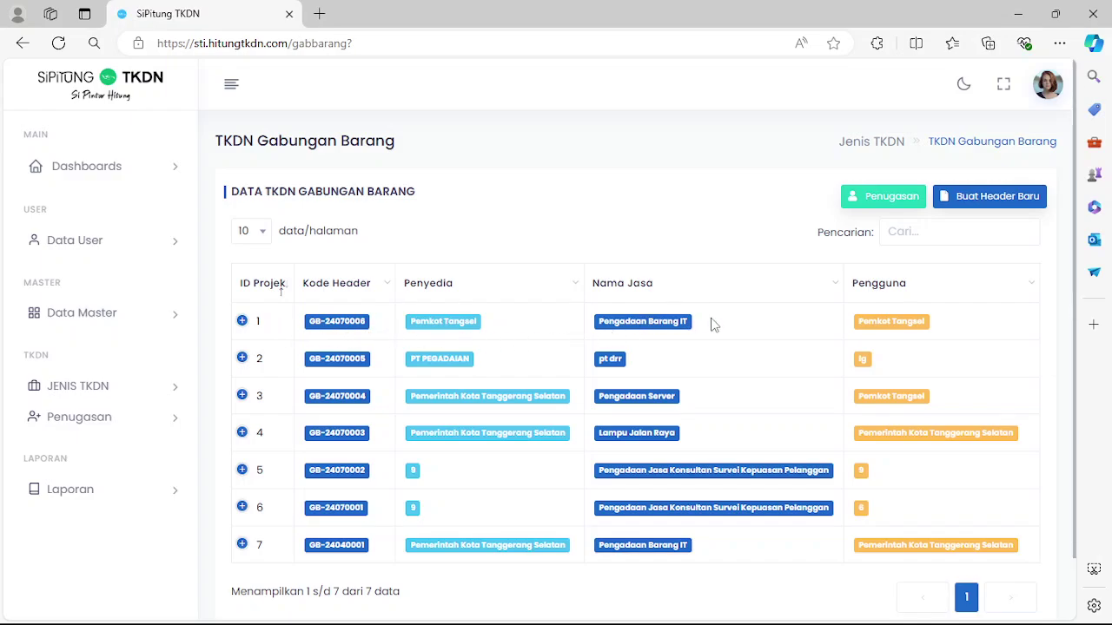
Expand the new Pengadaan Barang IT project's details and open its Penilaian TKDN Gabungan Barang form
left_click(242, 321)
scroll(434, 406, "down", 1)
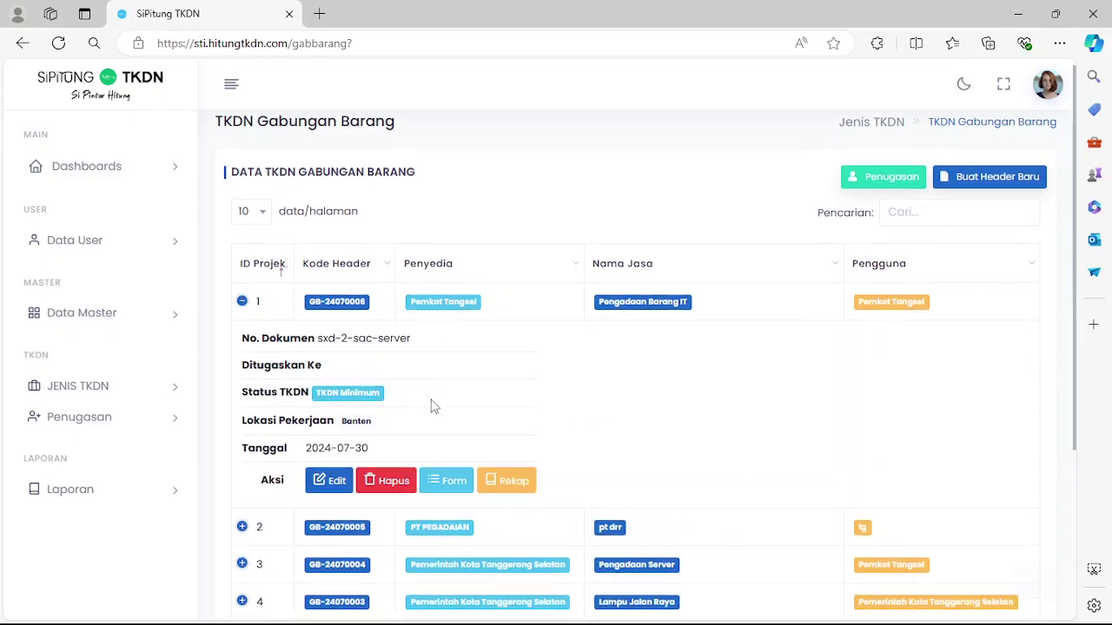
scroll(391, 410, "down", 1)
scroll(330, 417, "up", 1)
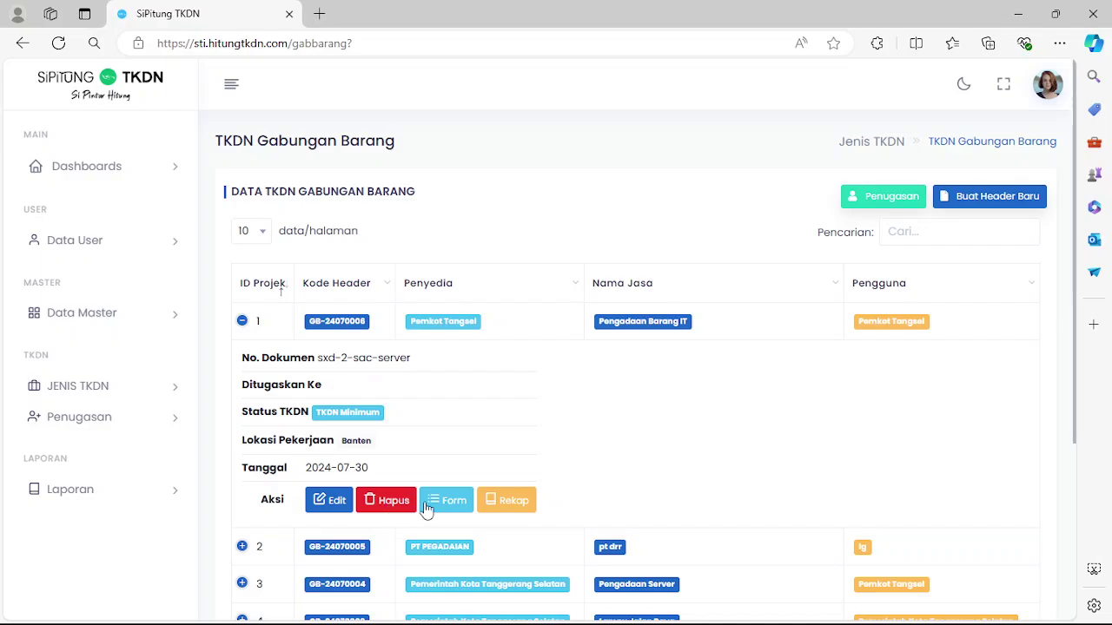
right_click(467, 506)
key("Escape")
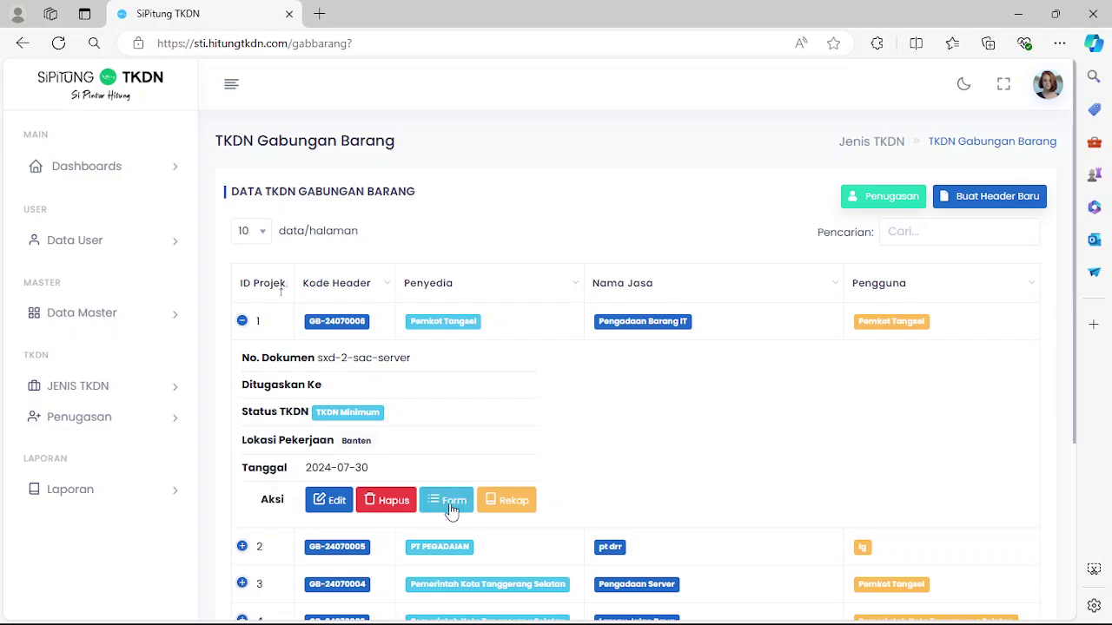
left_click(453, 504)
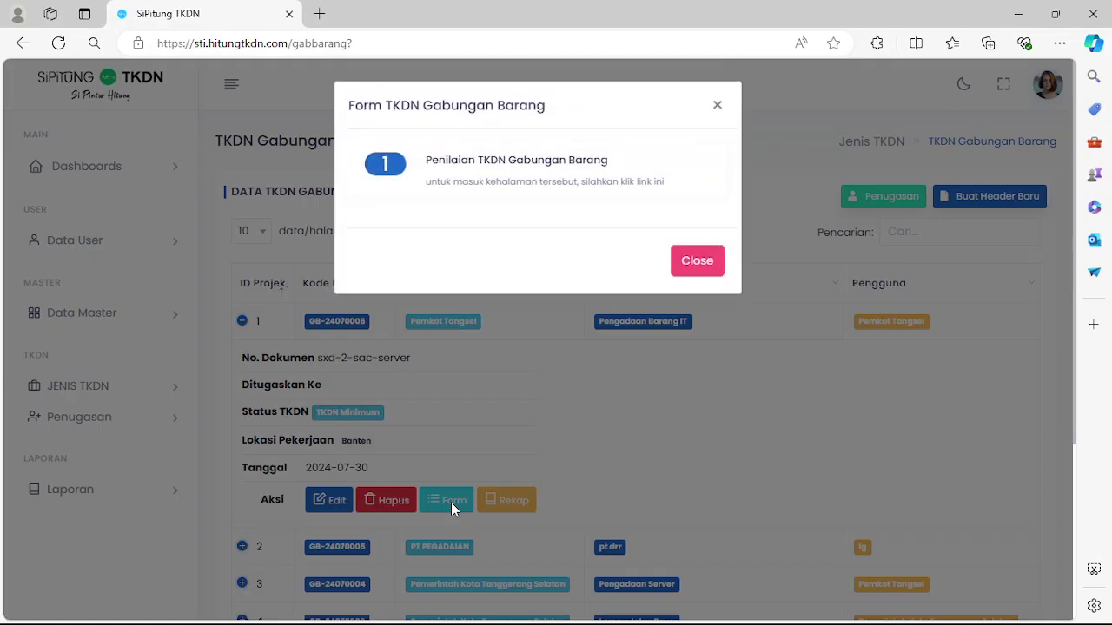
left_click(506, 182)
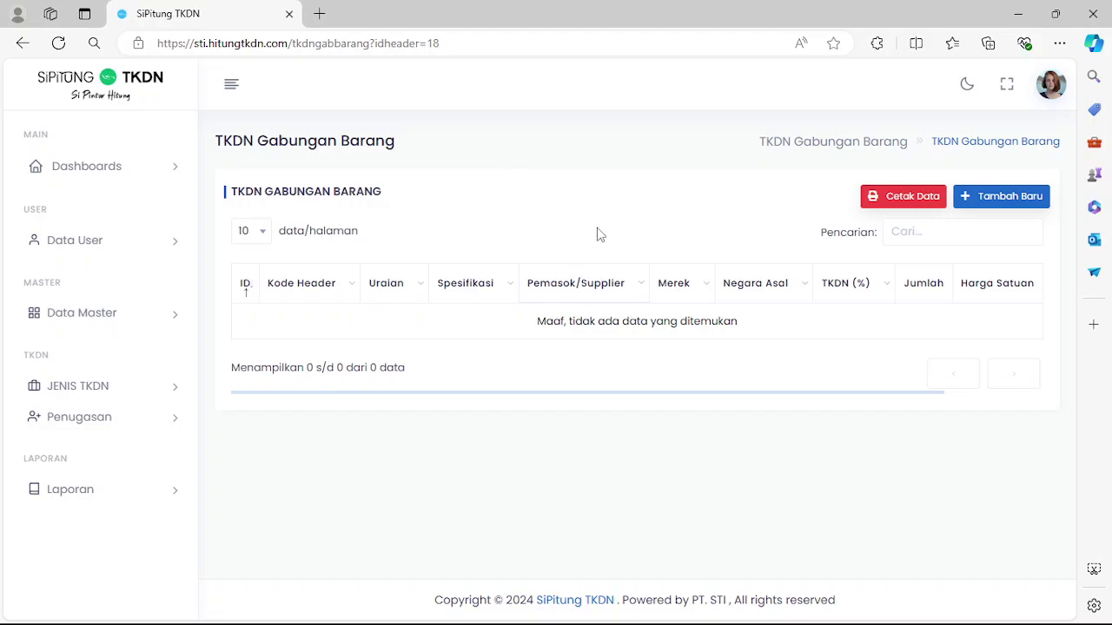
Add a new item and, in its TKDN lookup, choose product type Laptop and brand acer
left_click(1027, 199)
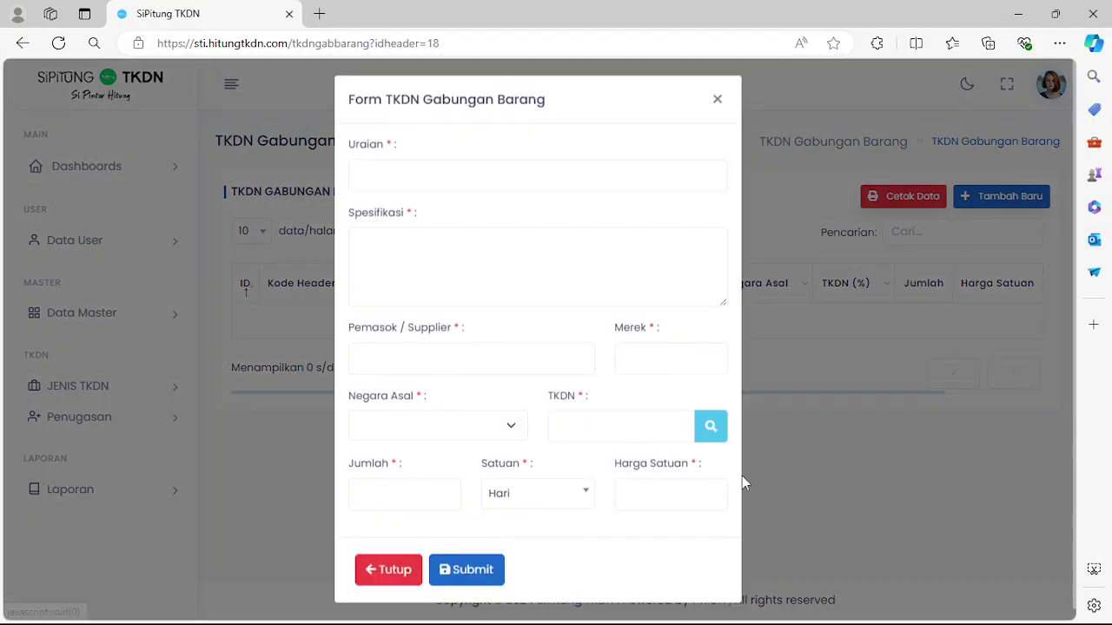
left_click(382, 180)
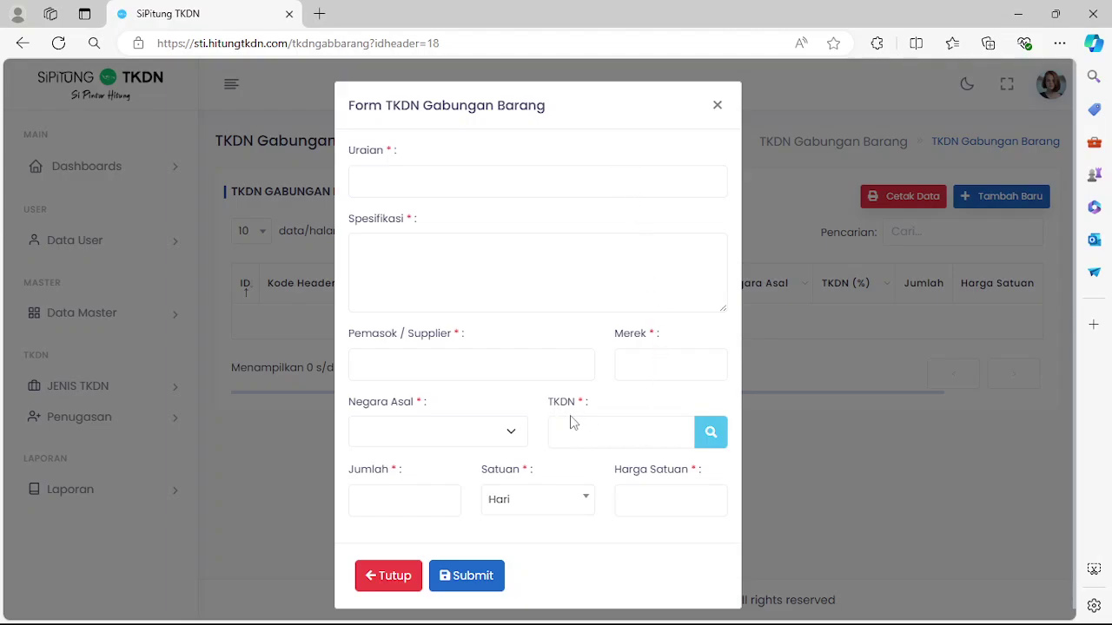
left_click(714, 438)
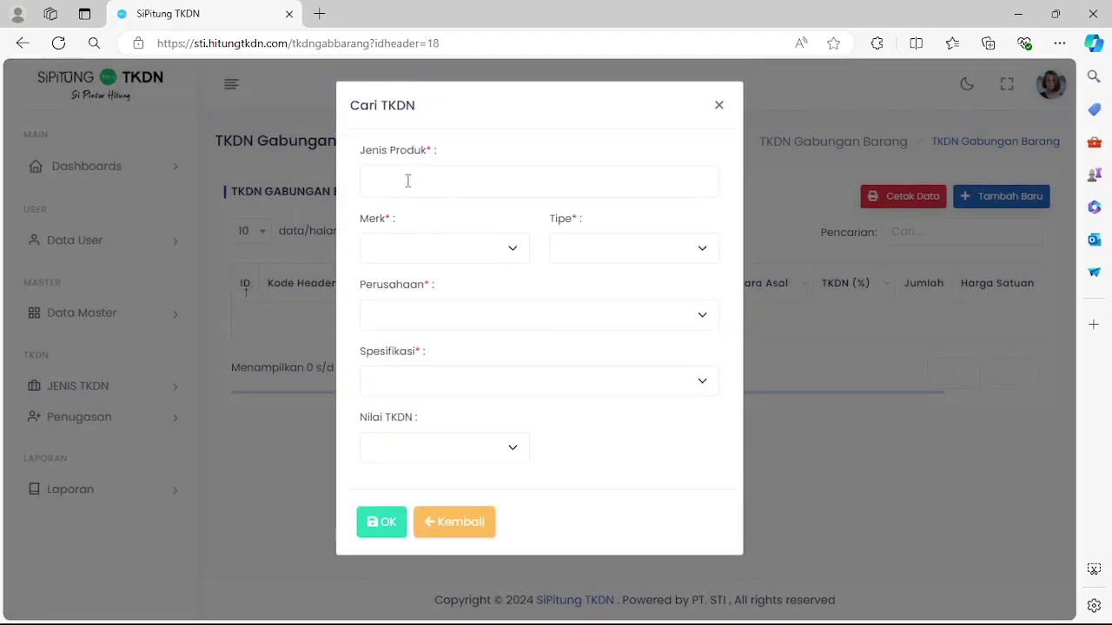
left_click(405, 181)
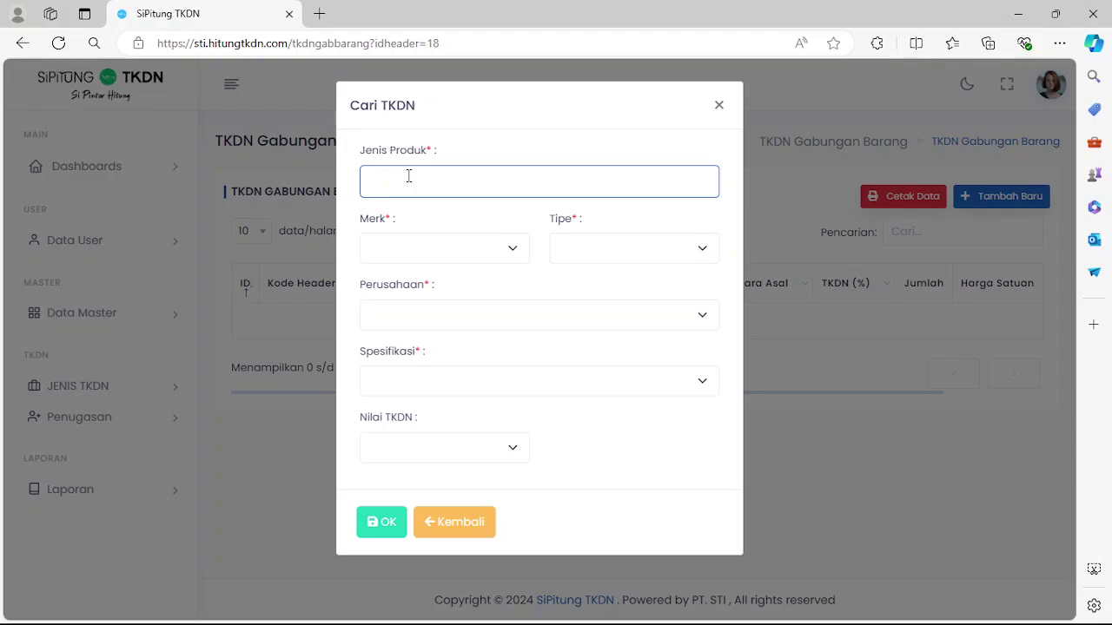
type("laptop")
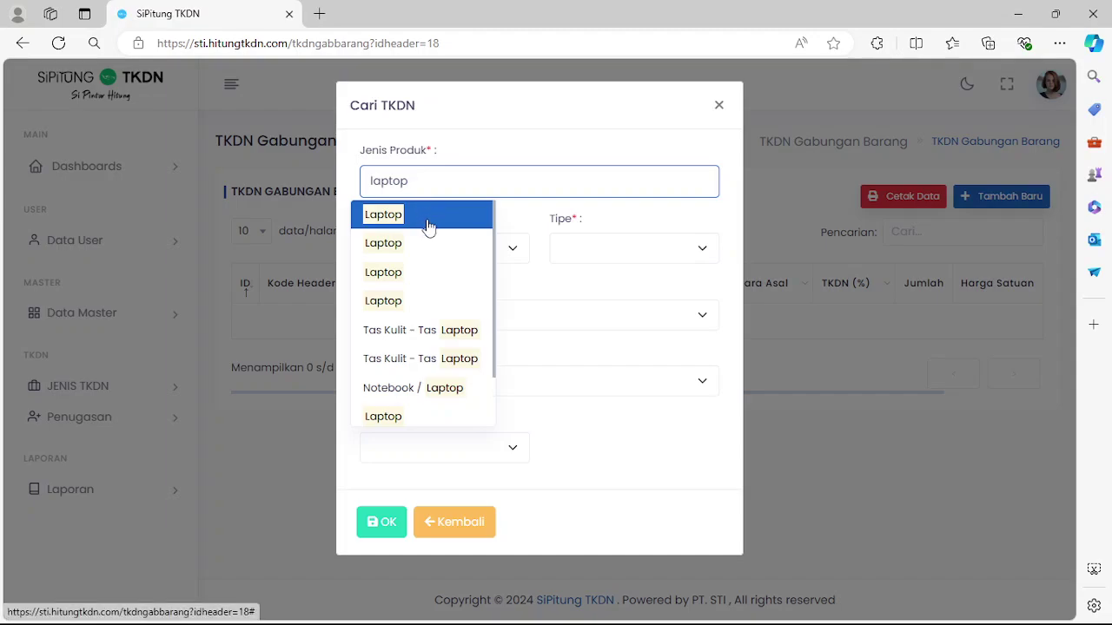
key("Return")
left_click(501, 259)
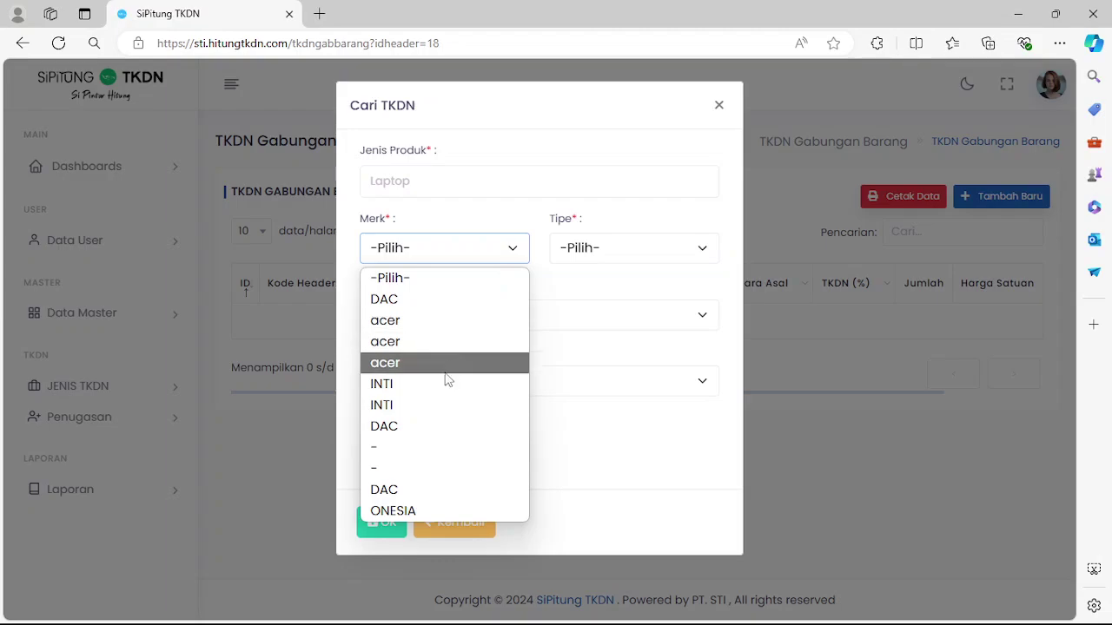
left_click(428, 324)
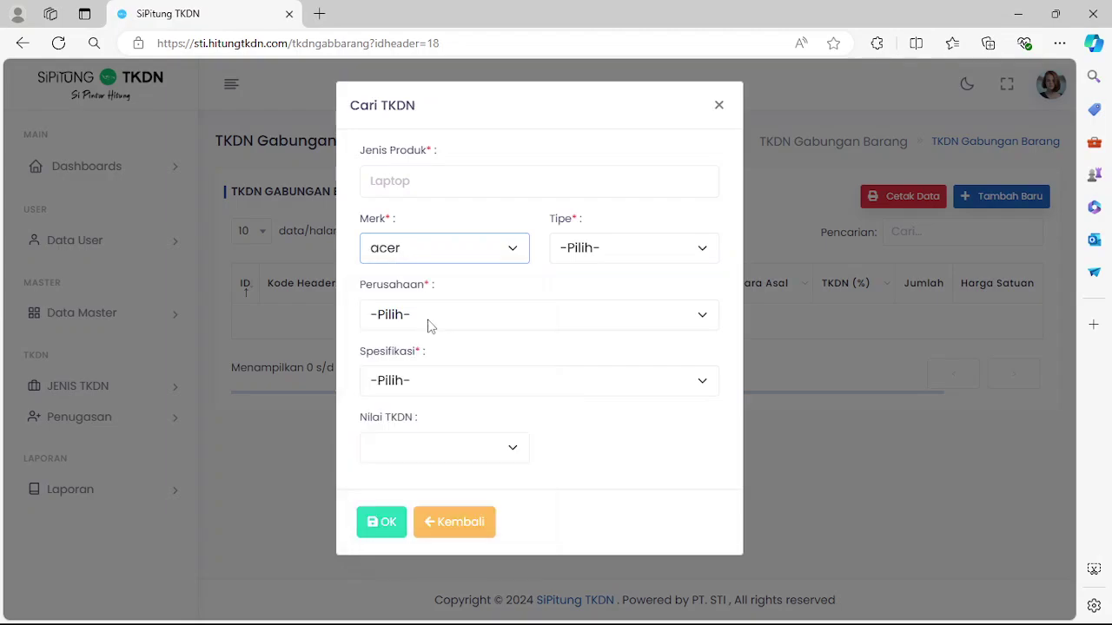
In the TKDN lookup, set the type to the first "-" entry and the company to PT. Acer Manufacturing Indonesia
left_click(628, 252)
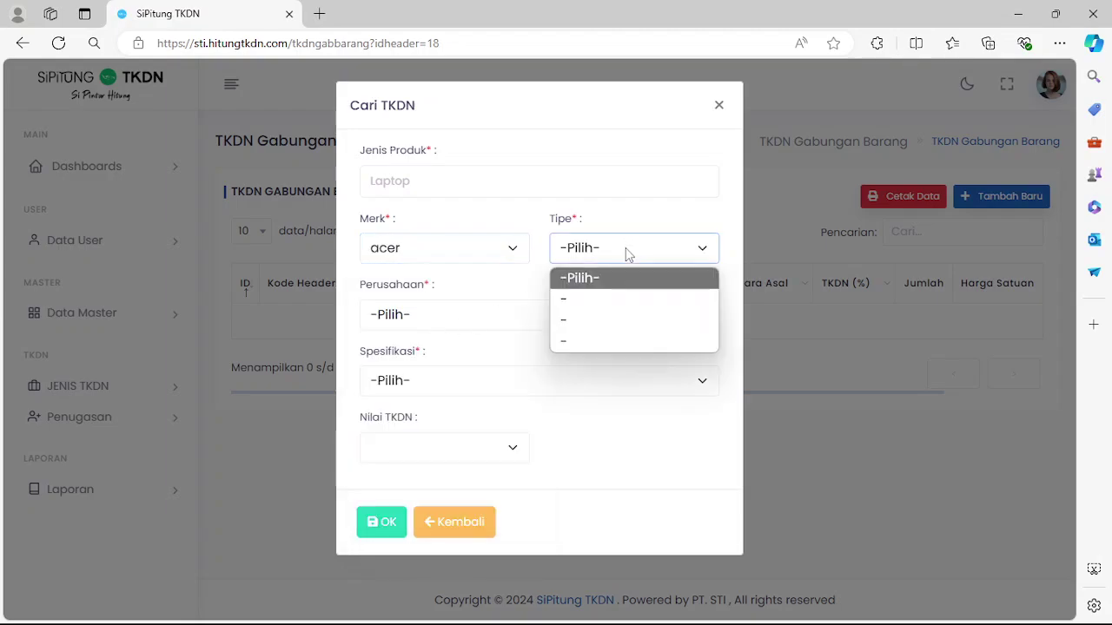
left_click(622, 304)
left_click(459, 318)
left_click(455, 366)
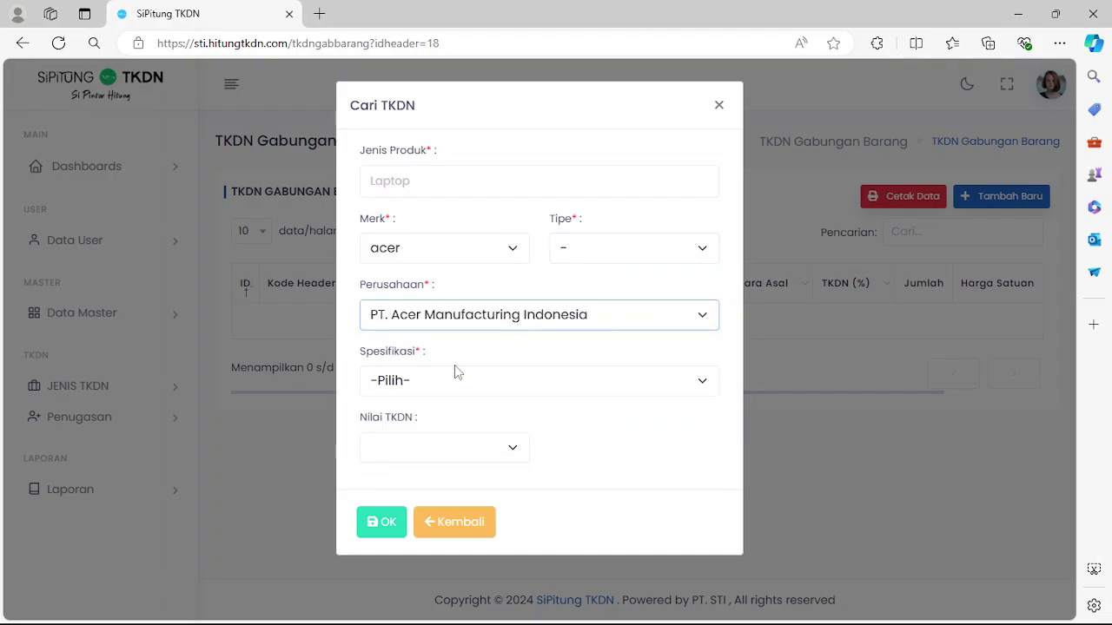
Choose the first Celeron–Intel Core i7, 4GB–64GB RAM specification and the TKDN value 26.45, and apply the lookup to the item
left_click(427, 389)
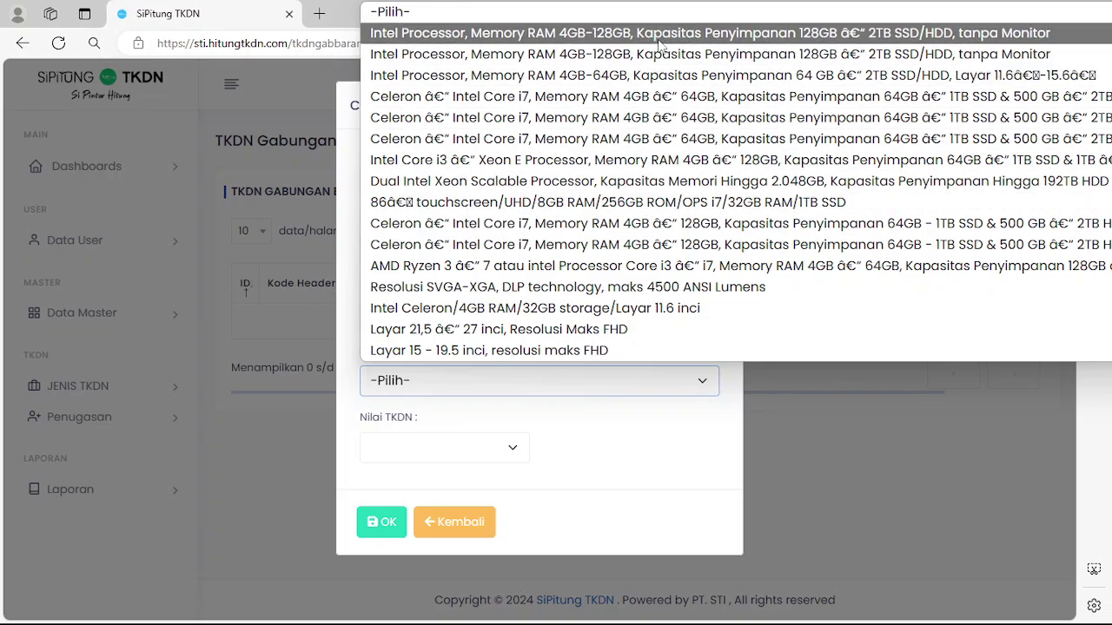
left_click(664, 103)
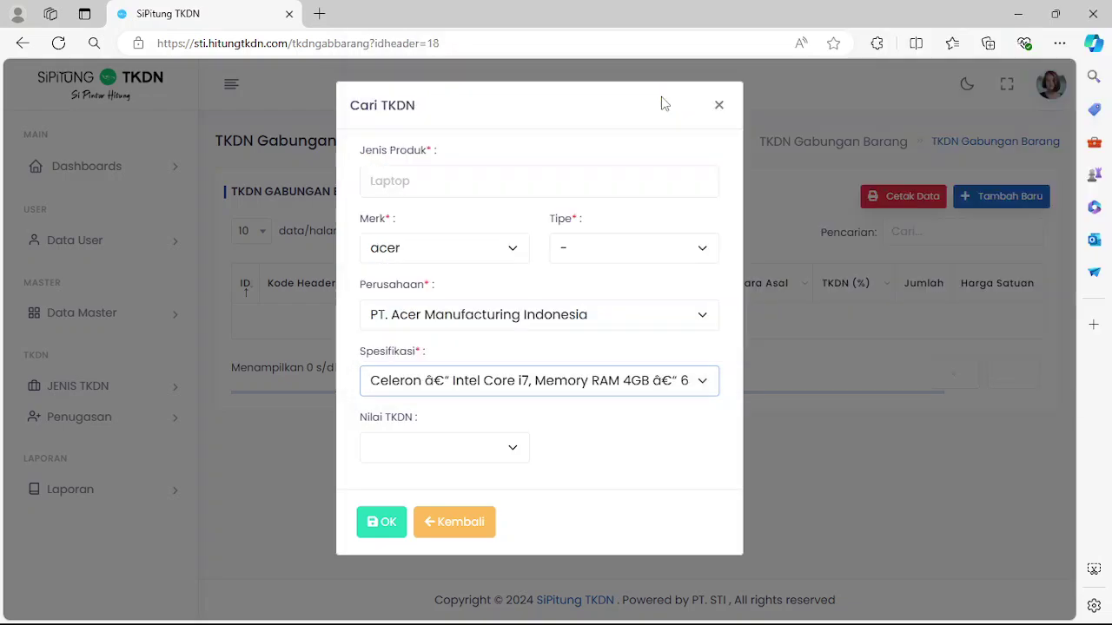
left_click(469, 455)
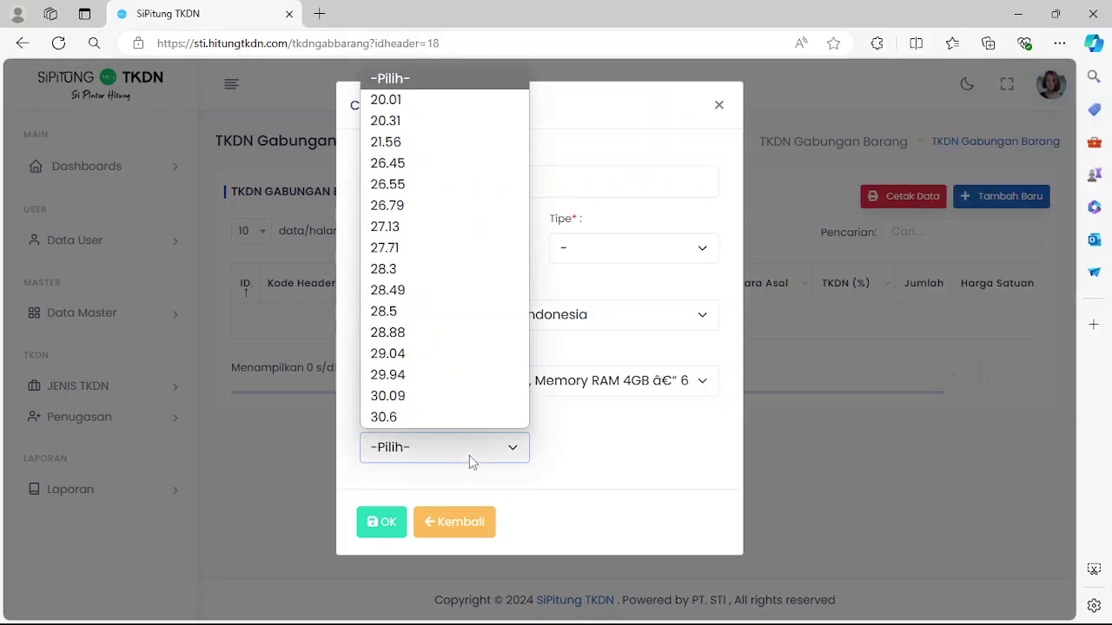
left_click(437, 162)
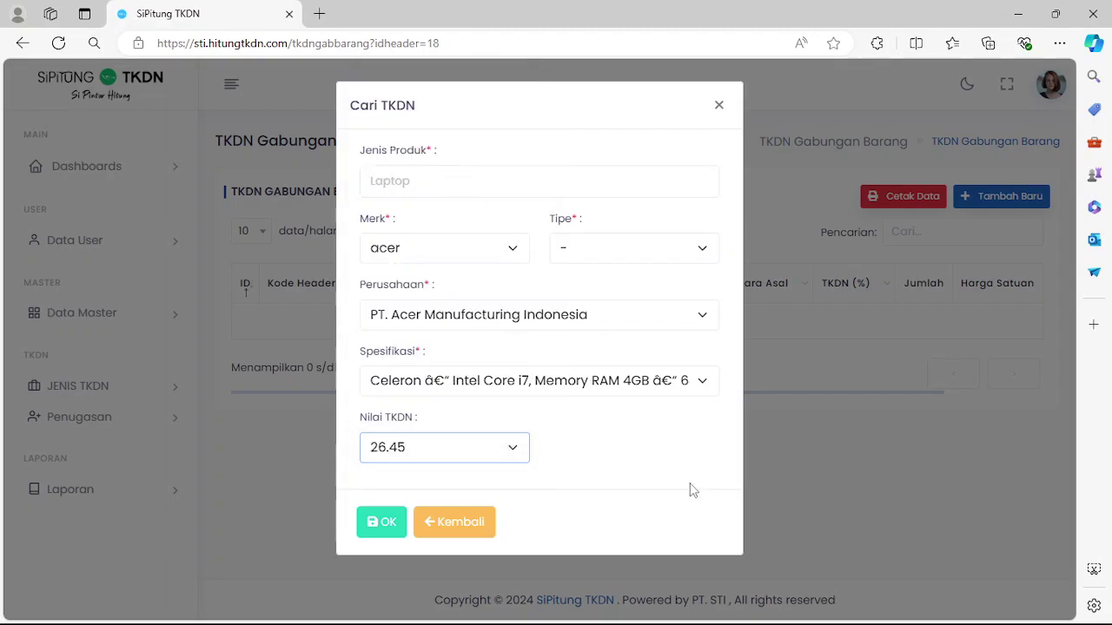
left_click(390, 526)
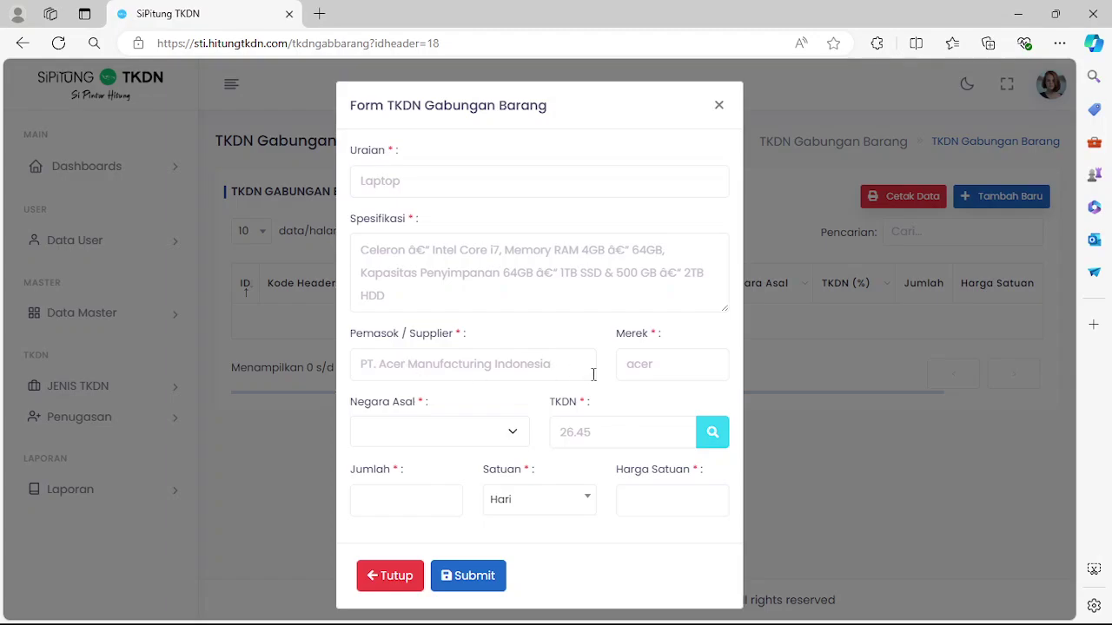
Set the Acer laptop's country of origin to Indonesia and its quantity to 4 Unit
left_click(451, 438)
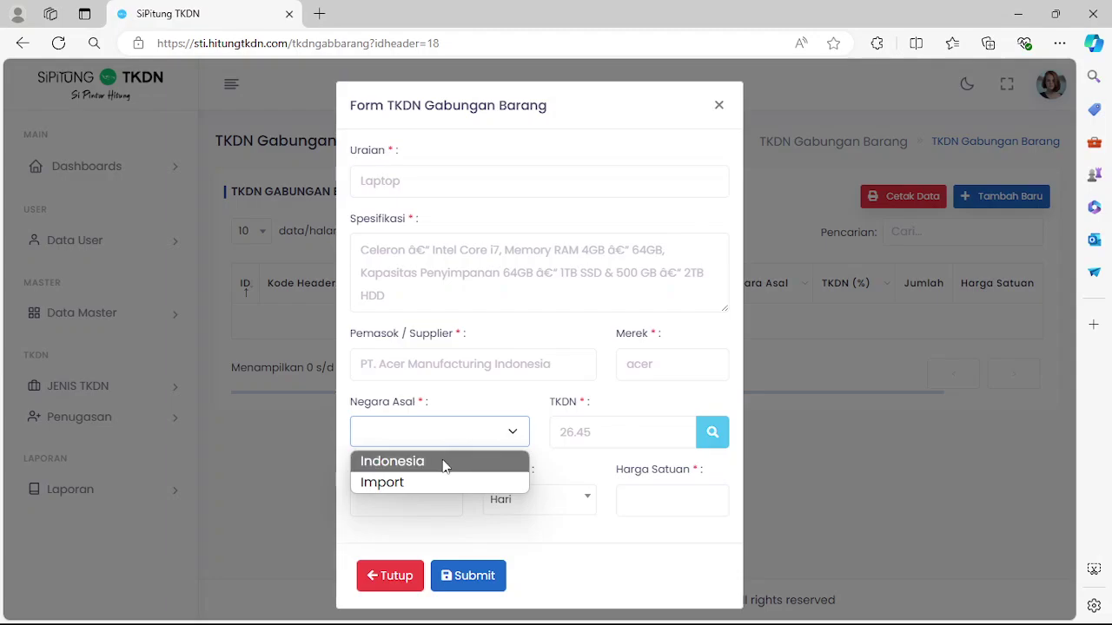
left_click(443, 462)
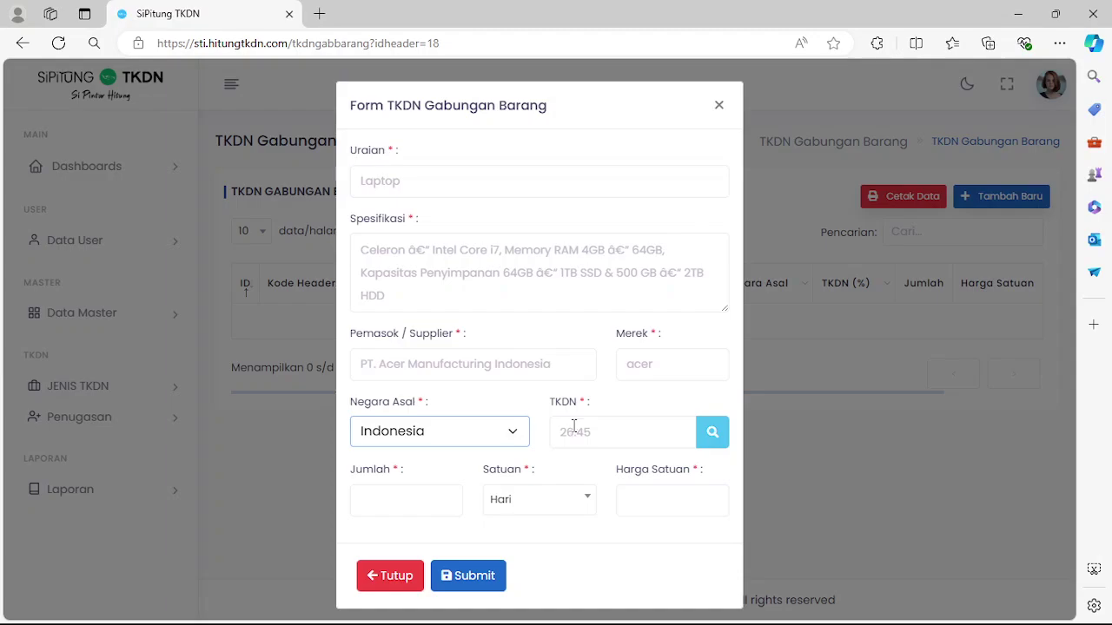
left_click(434, 509)
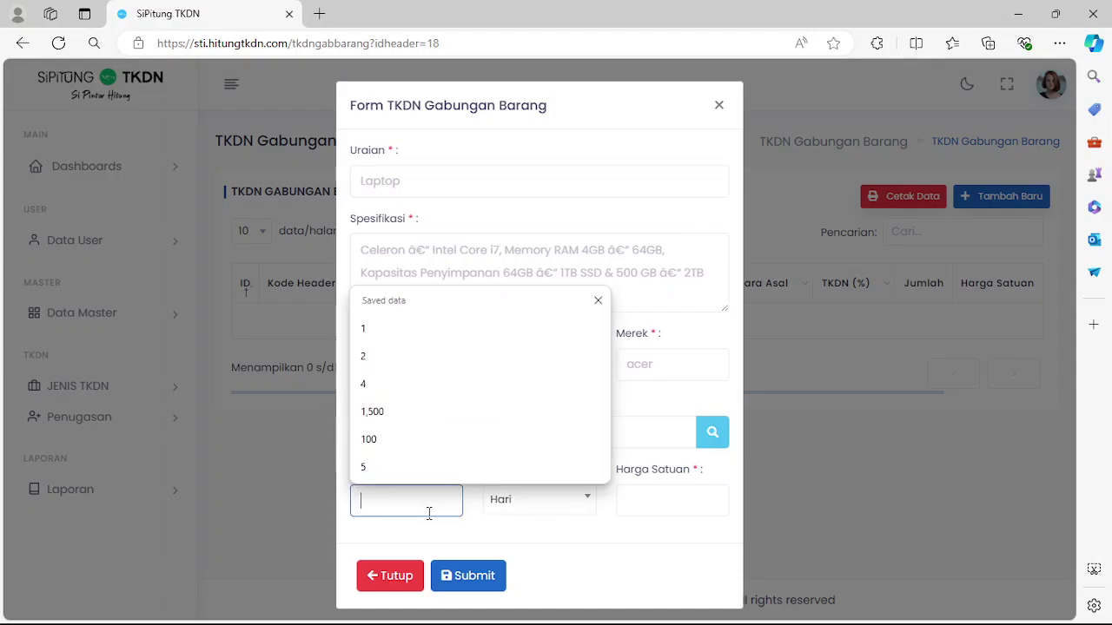
left_click(391, 385)
left_click(574, 515)
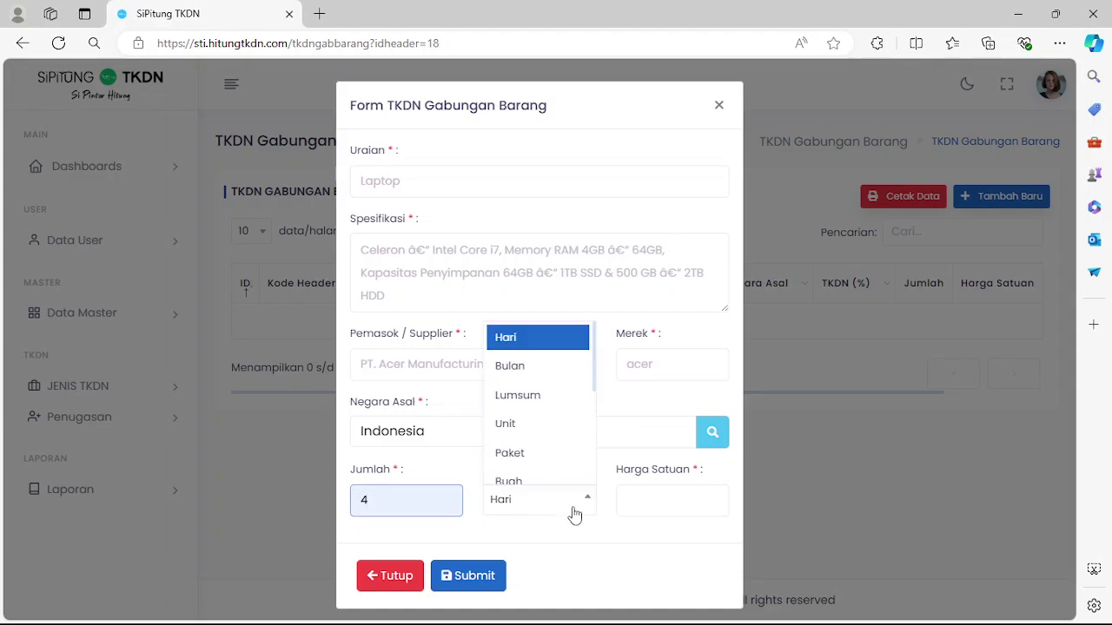
left_click(546, 425)
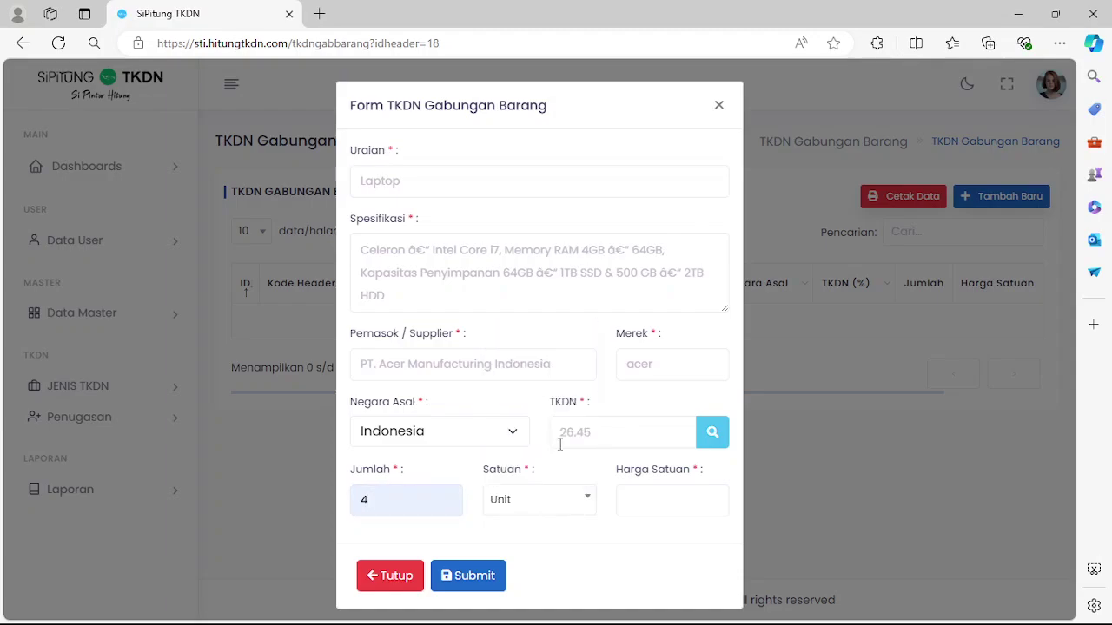
Set the Acer laptop's unit price to 16,000,000 and save the item
left_click(696, 502)
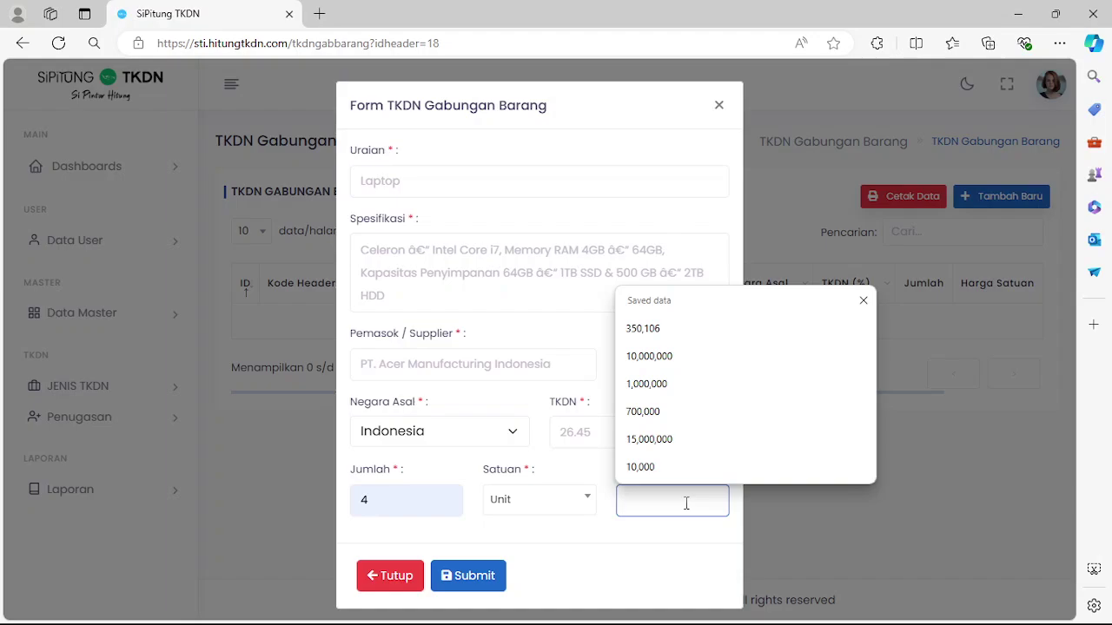
key("Num_Lock")
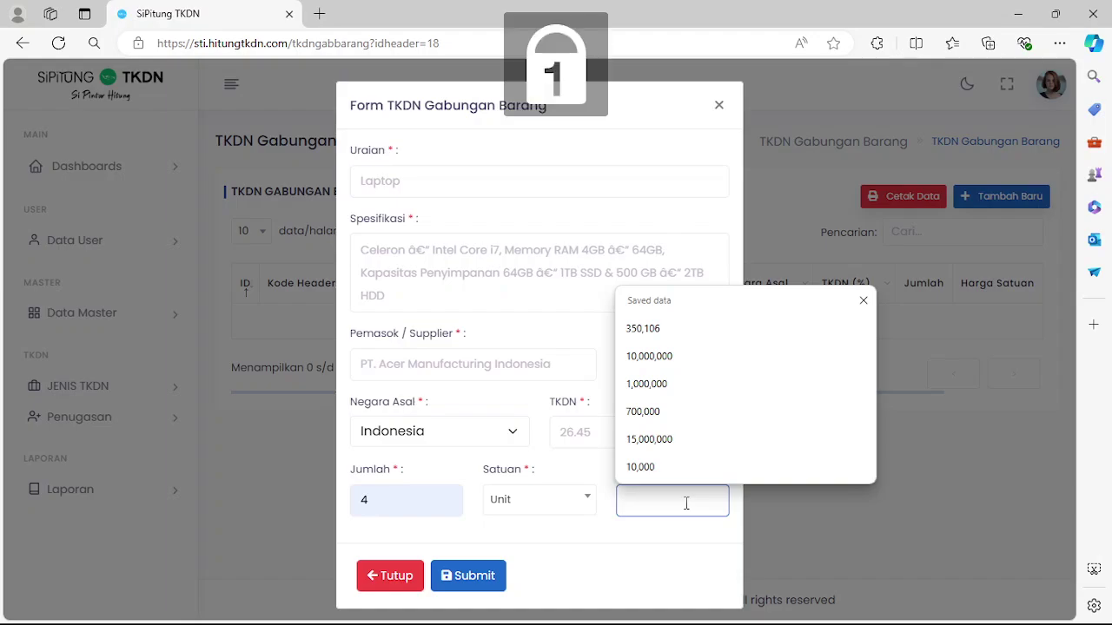
type("16000000")
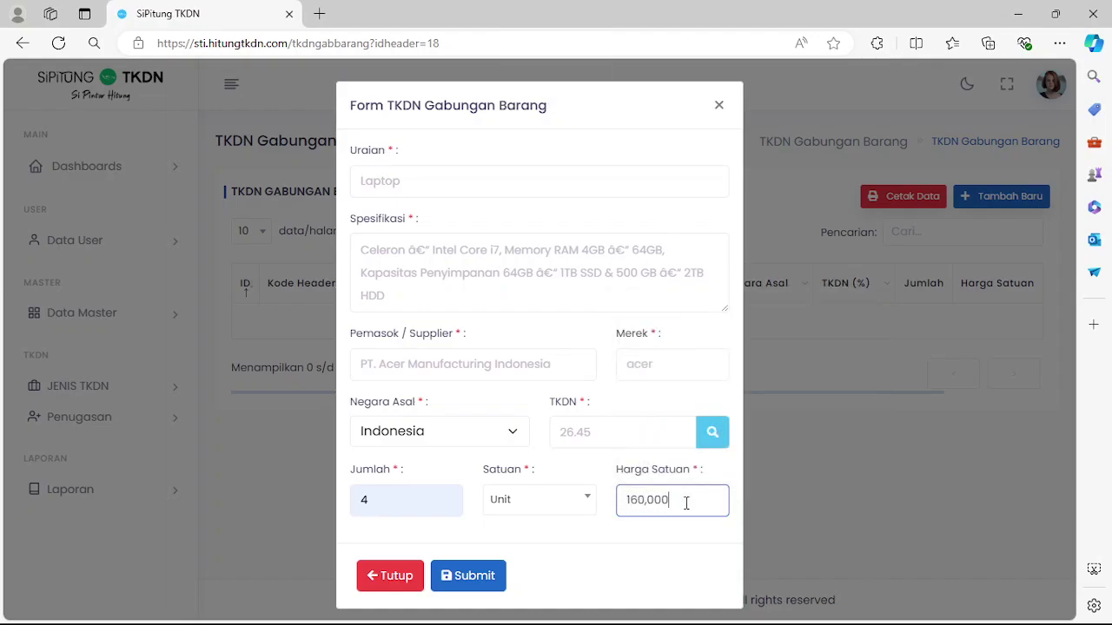
left_click(467, 576)
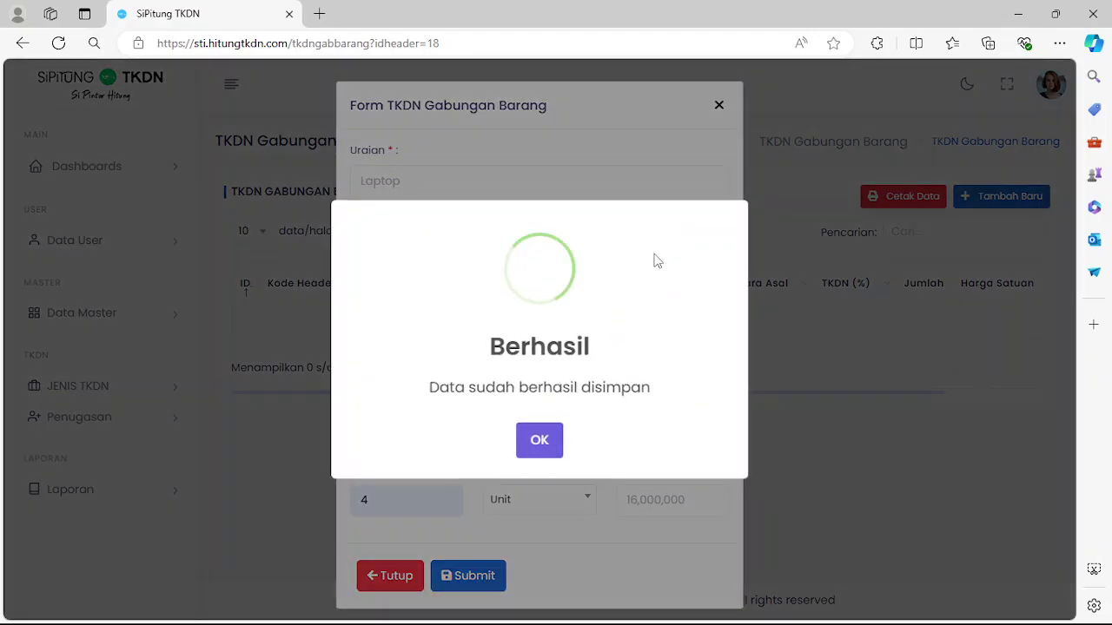
left_click(549, 447)
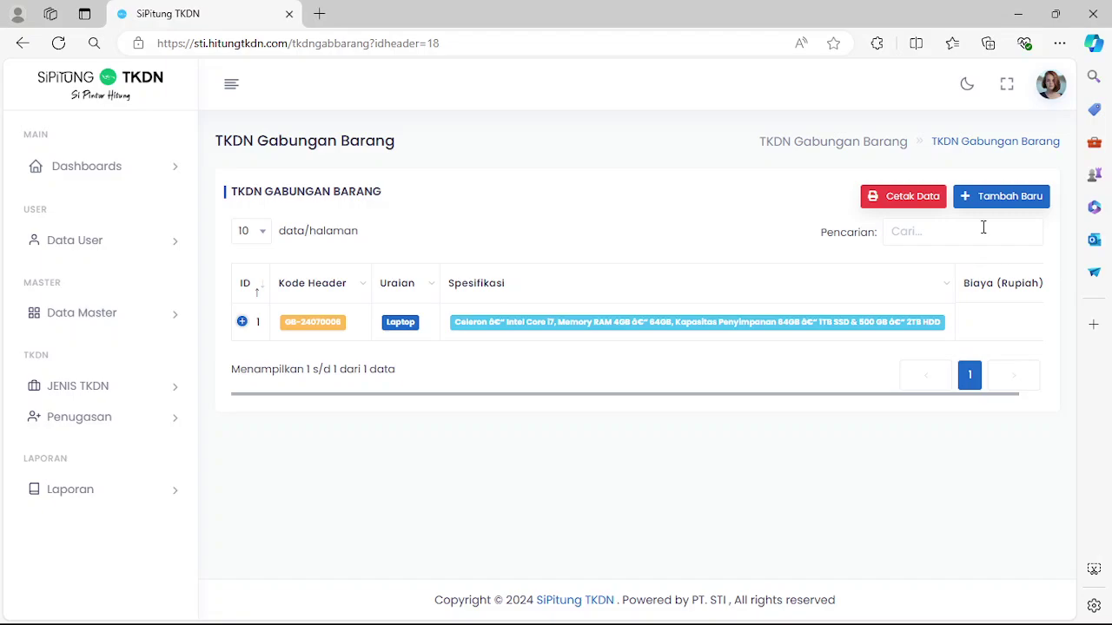
Add another item described as Laptop and replace its specification with MacBook Pro M2 2024
left_click(992, 201)
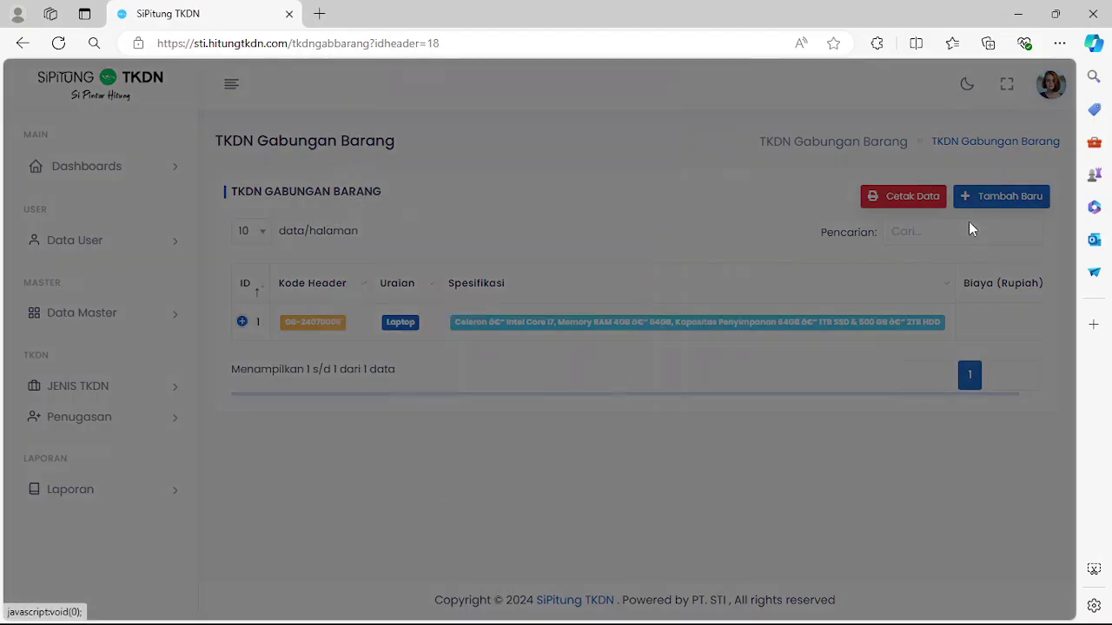
left_click(416, 193)
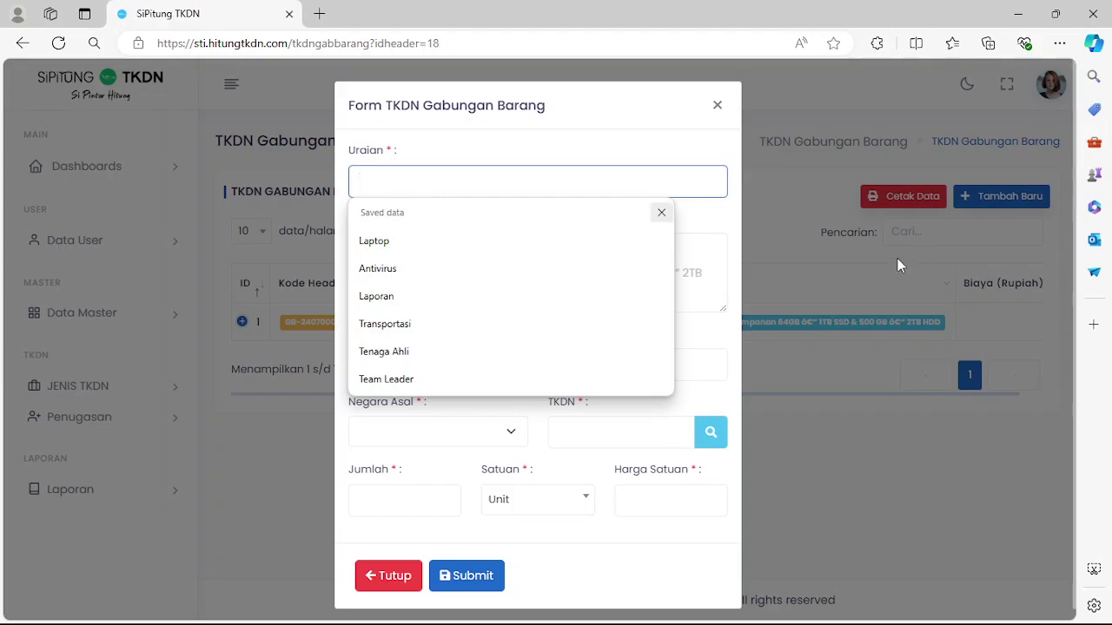
left_click(504, 241)
triple_click(467, 251)
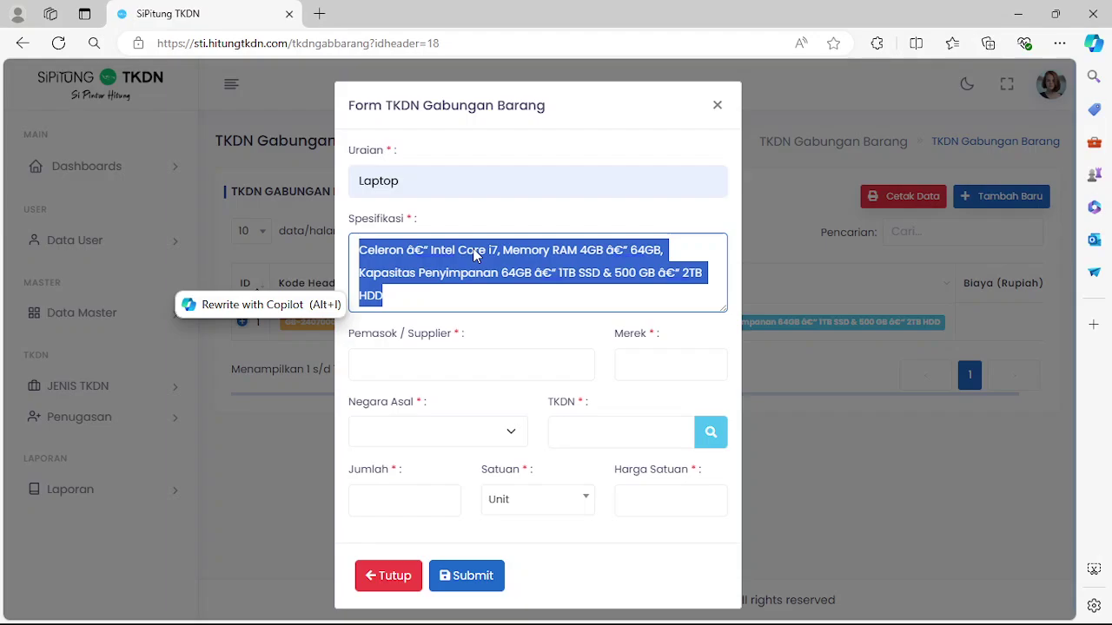
type("m")
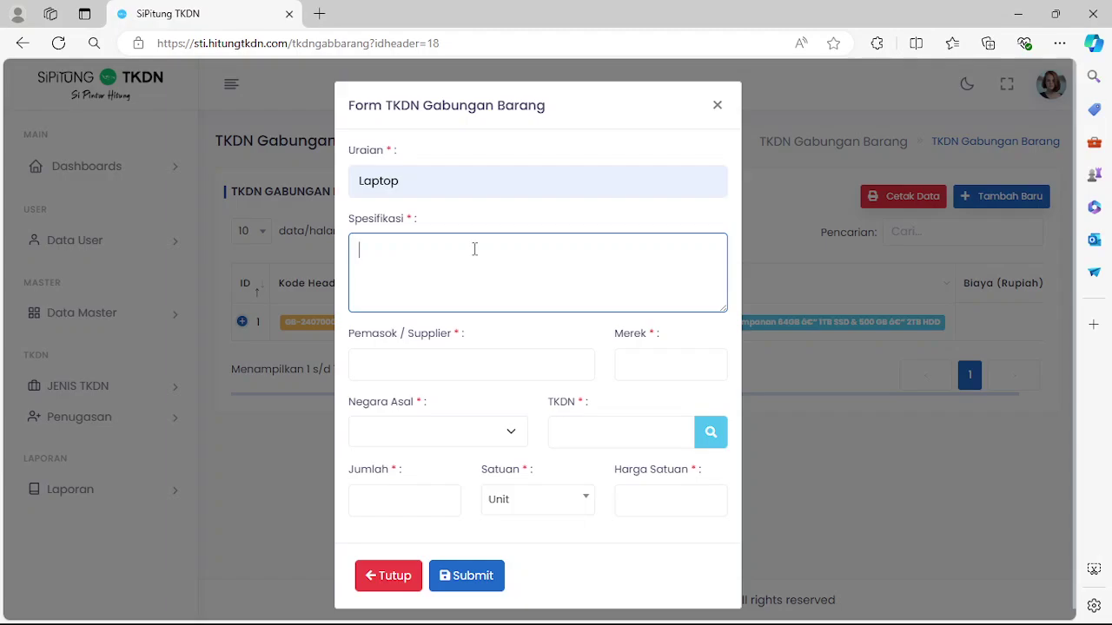
type("MacBook Prop")
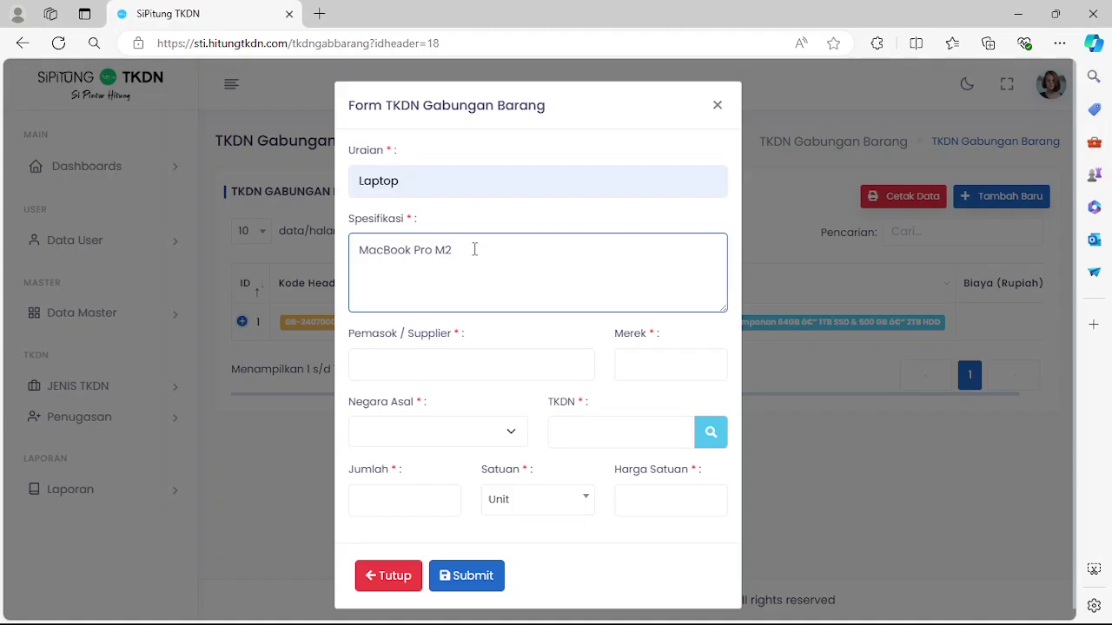
type("2024")
Set the MacBook item's supplier to PT Apel Segar and its brand to Apple
left_click(438, 365)
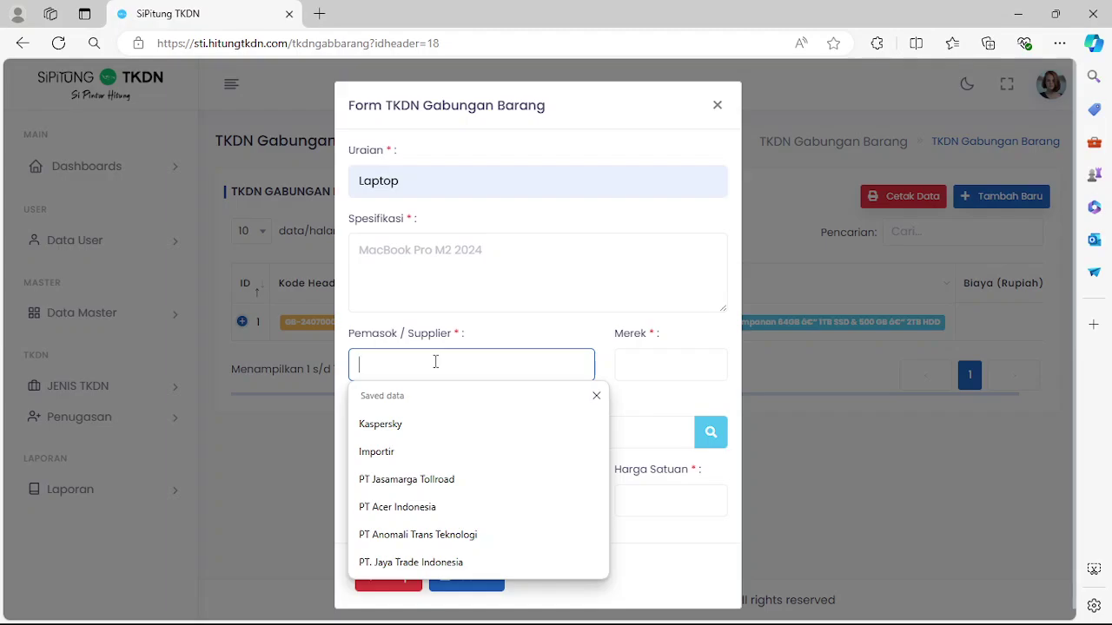
type("PT A")
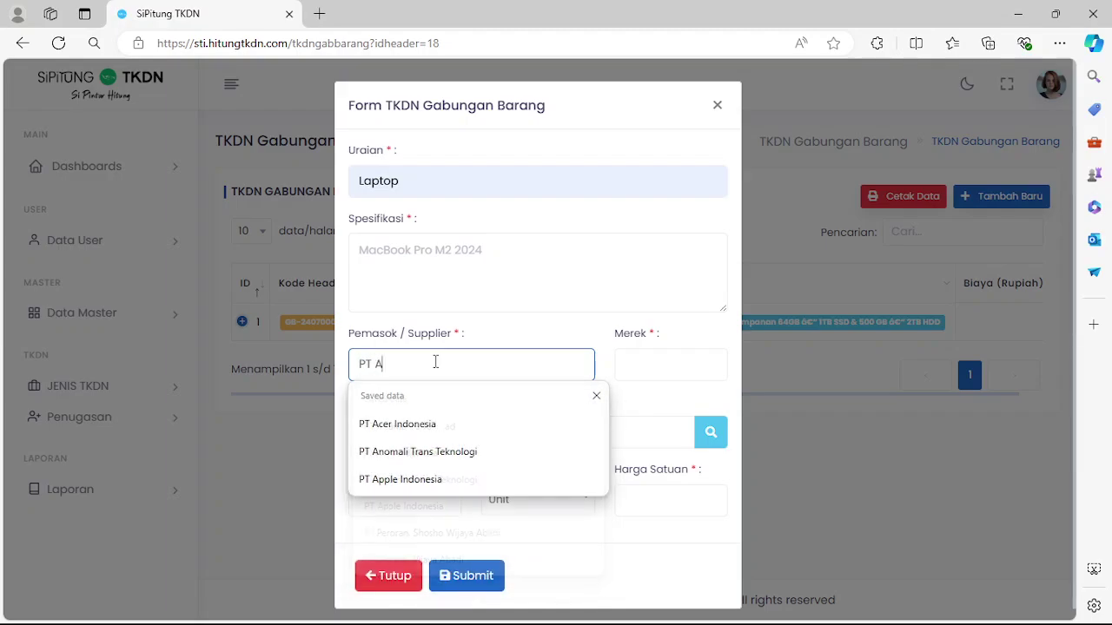
type("pel Segar")
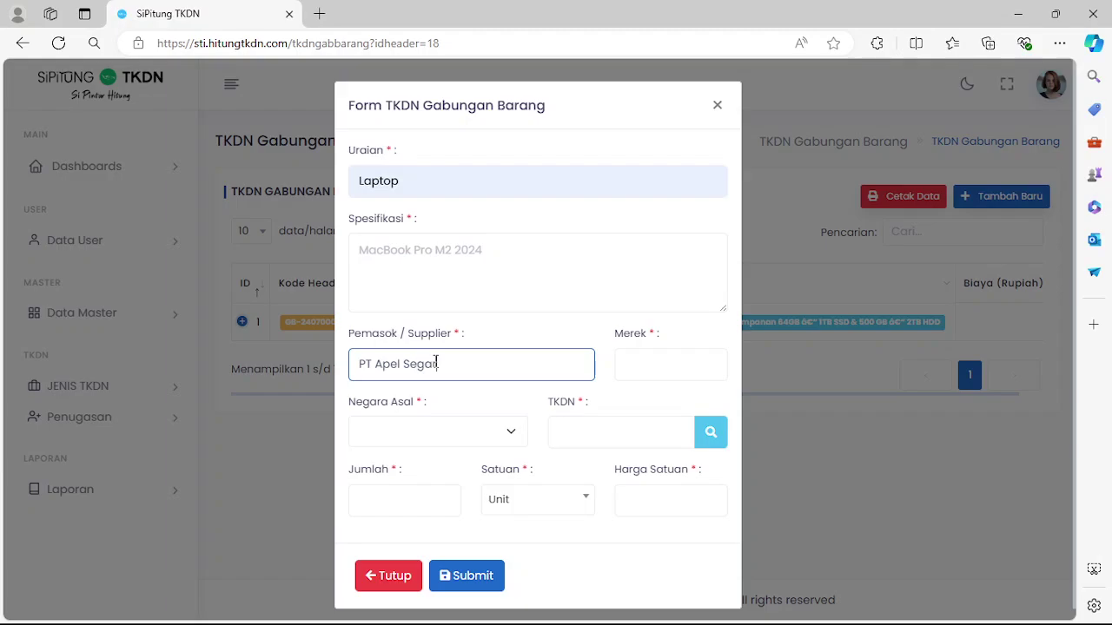
left_click(679, 360)
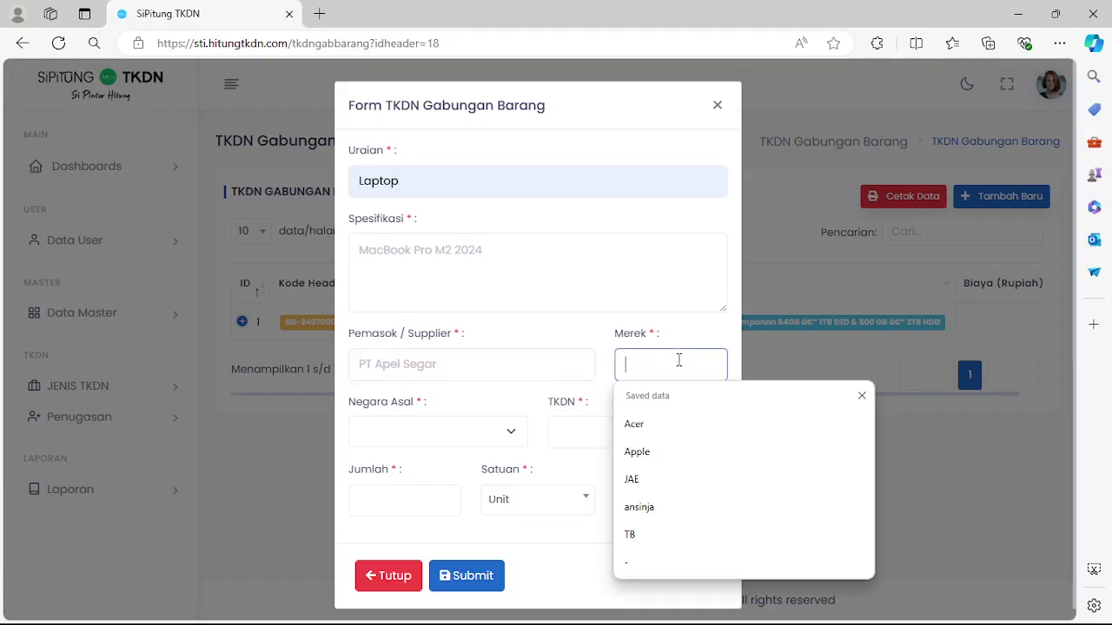
left_click(648, 454)
Set the MacBook item's country of origin to Import and its TKDN value to 0
left_click(420, 435)
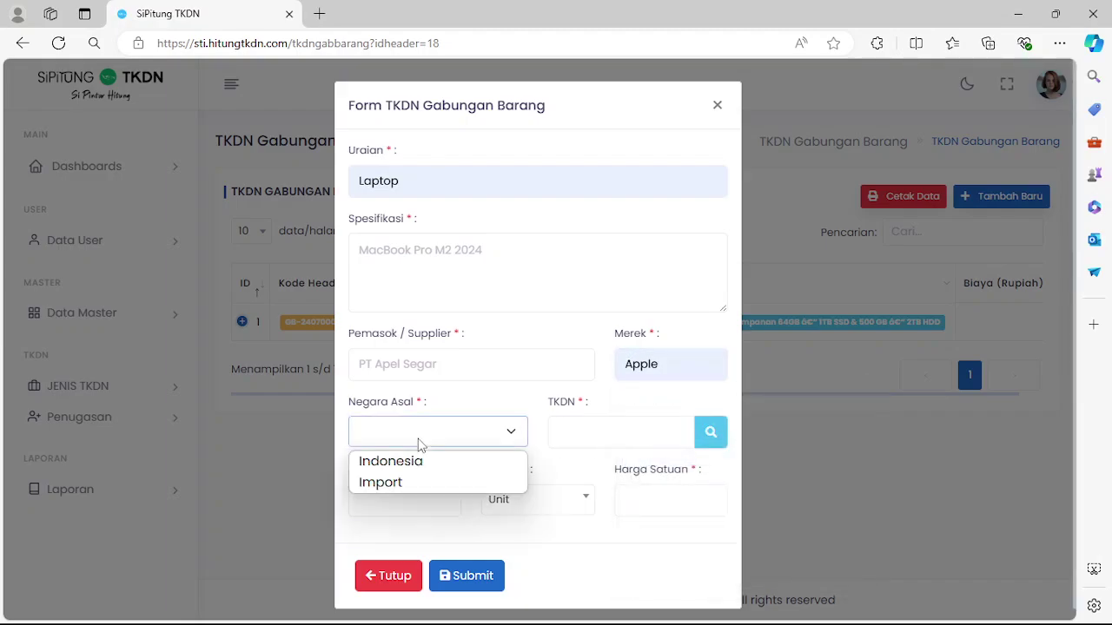
left_click(422, 484)
left_click(606, 428)
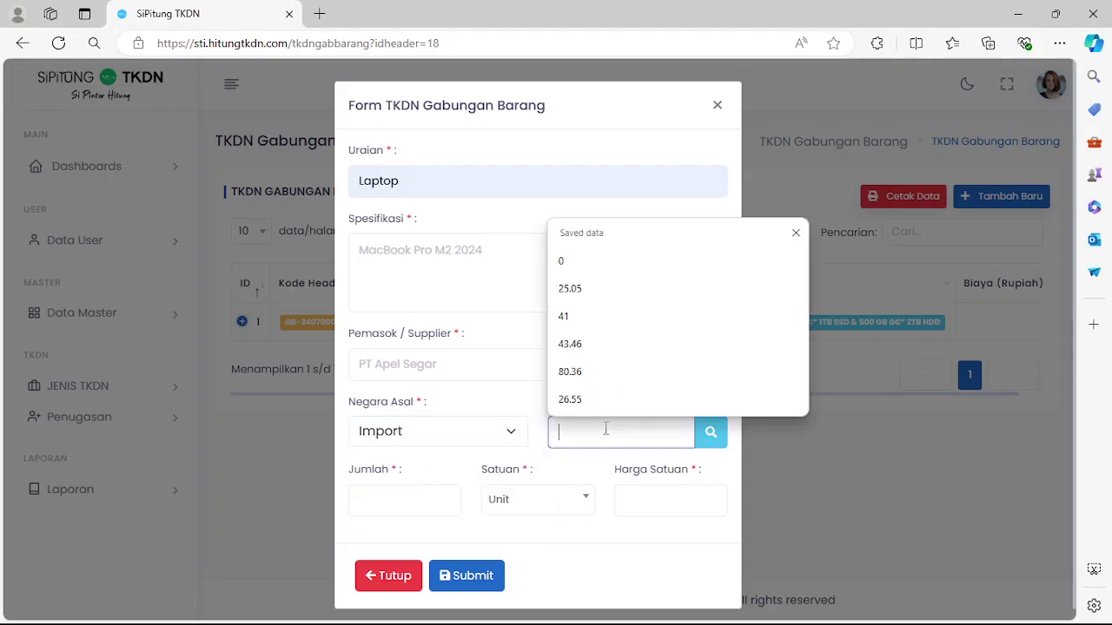
type("0")
Set the MacBook item's quantity to 2 with Unit as the unit of measure
left_click(399, 506)
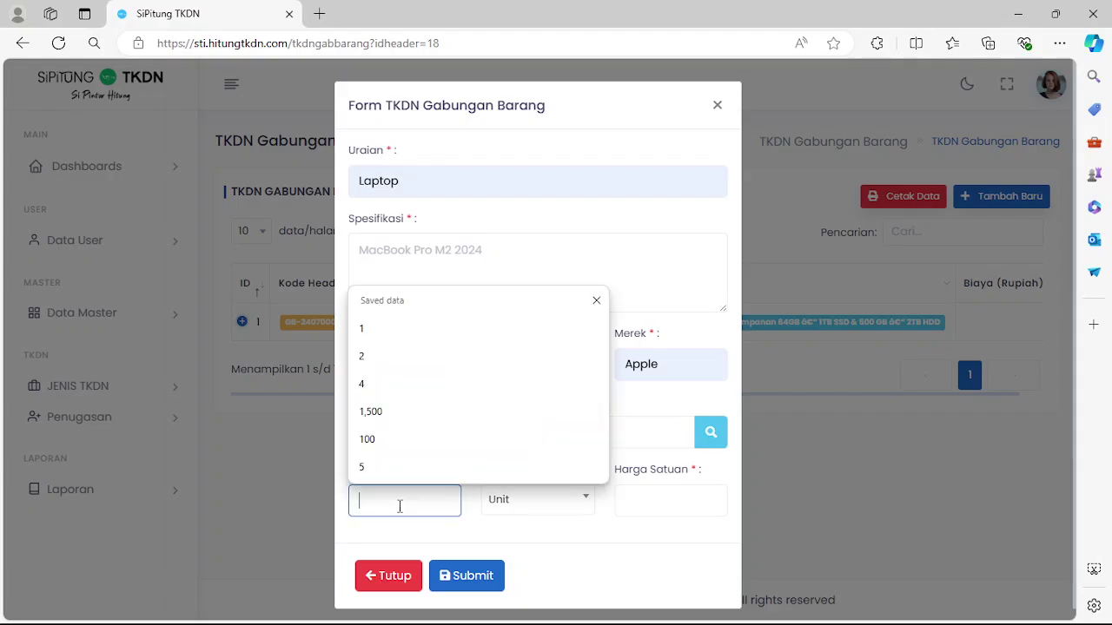
type("2")
left_click(476, 543)
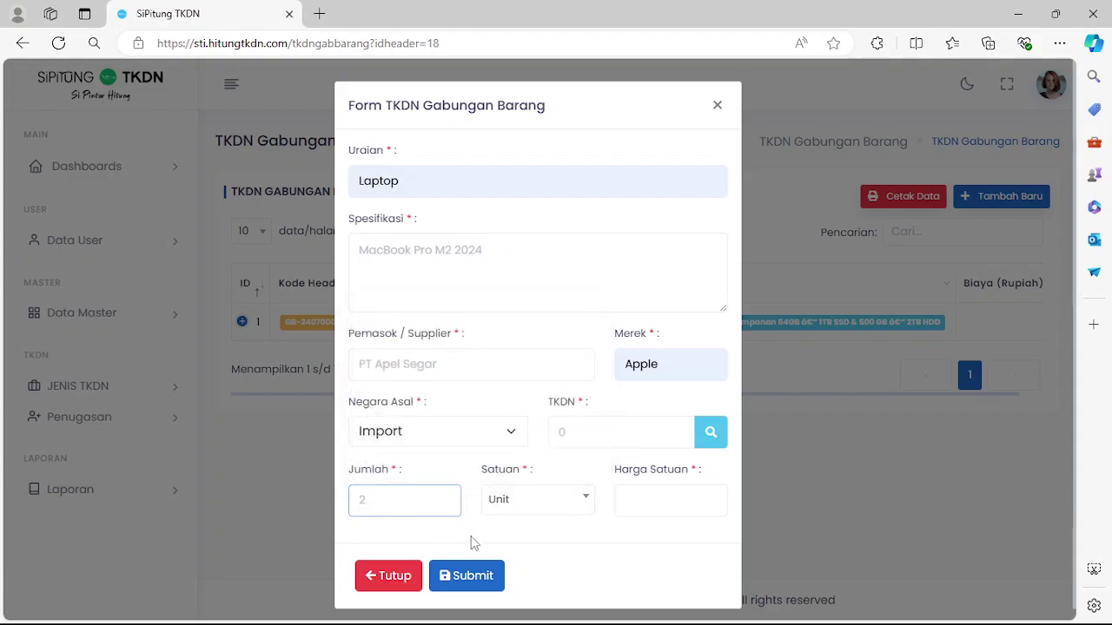
left_click(566, 513)
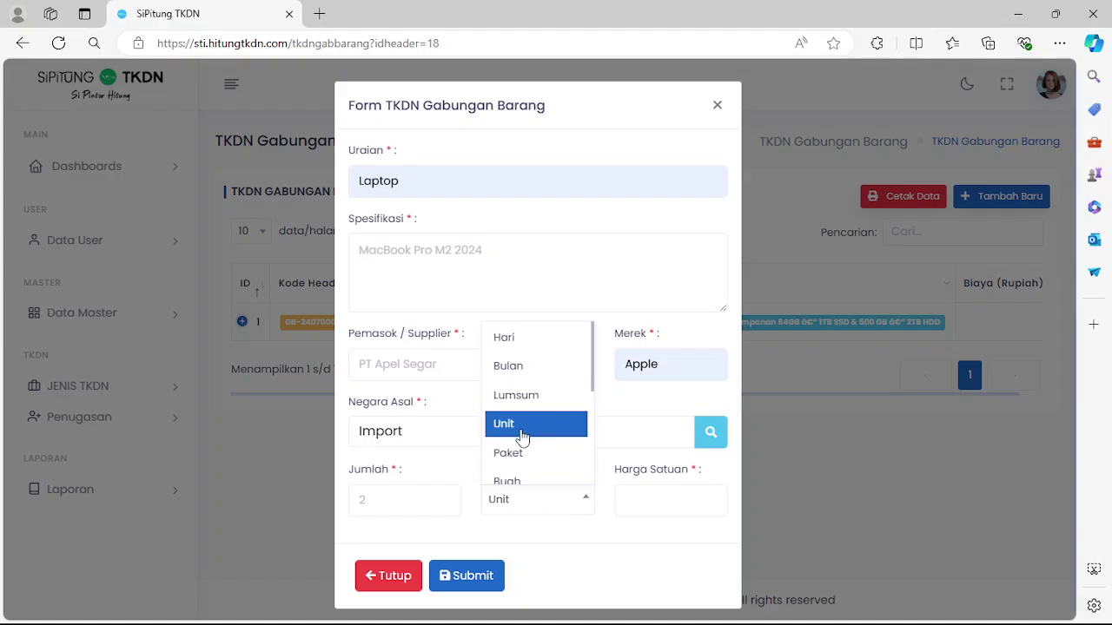
left_click(566, 424)
Set the MacBook item's unit price to 21,000,000 and save the item
left_click(625, 506)
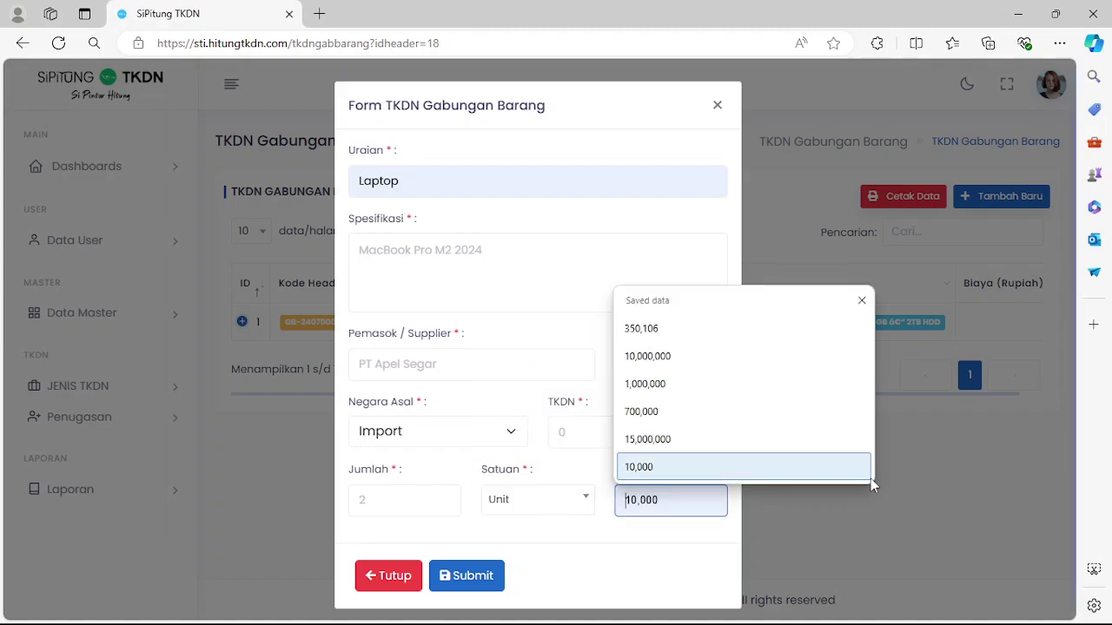
type("21000000")
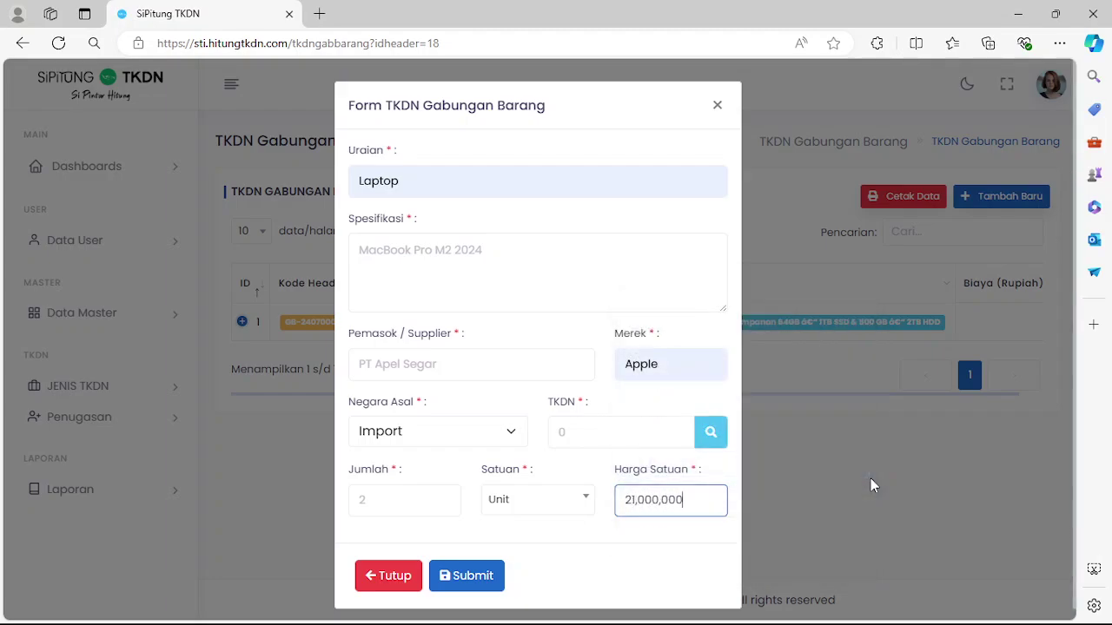
left_click(489, 588)
left_click(489, 588)
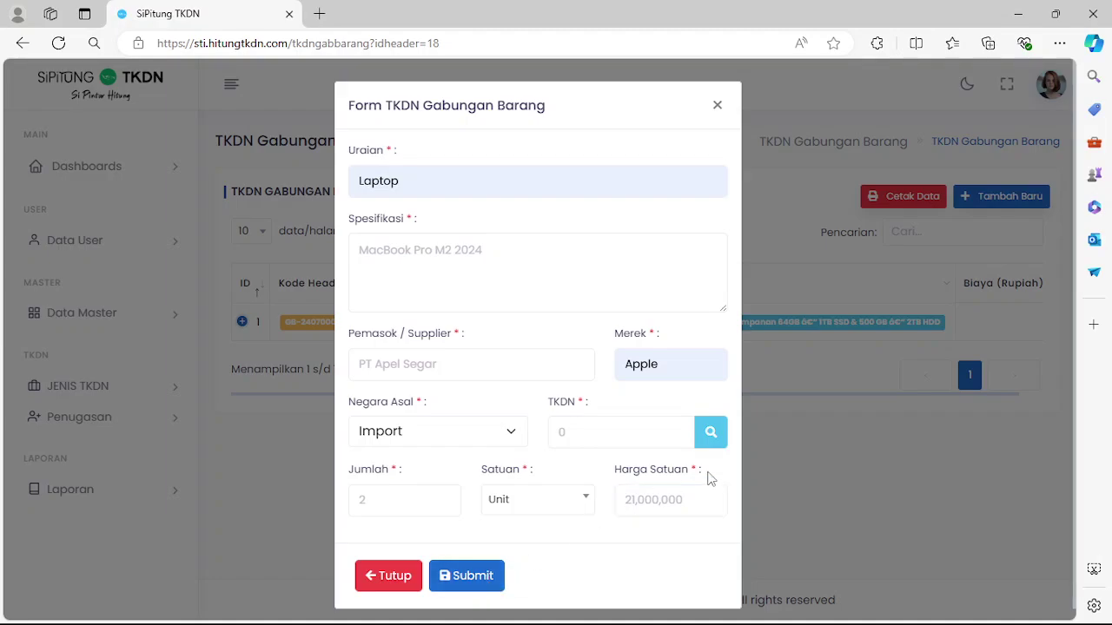
left_click(539, 441)
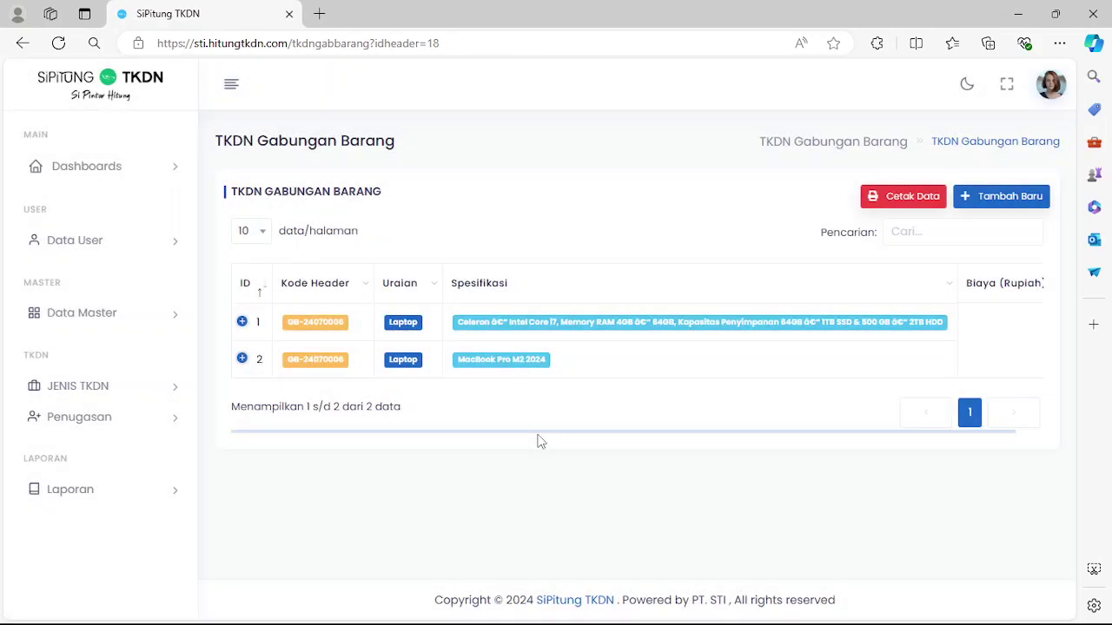
Start a new combined goods item and choose Server as the product type in the TKDN search
left_click(1028, 202)
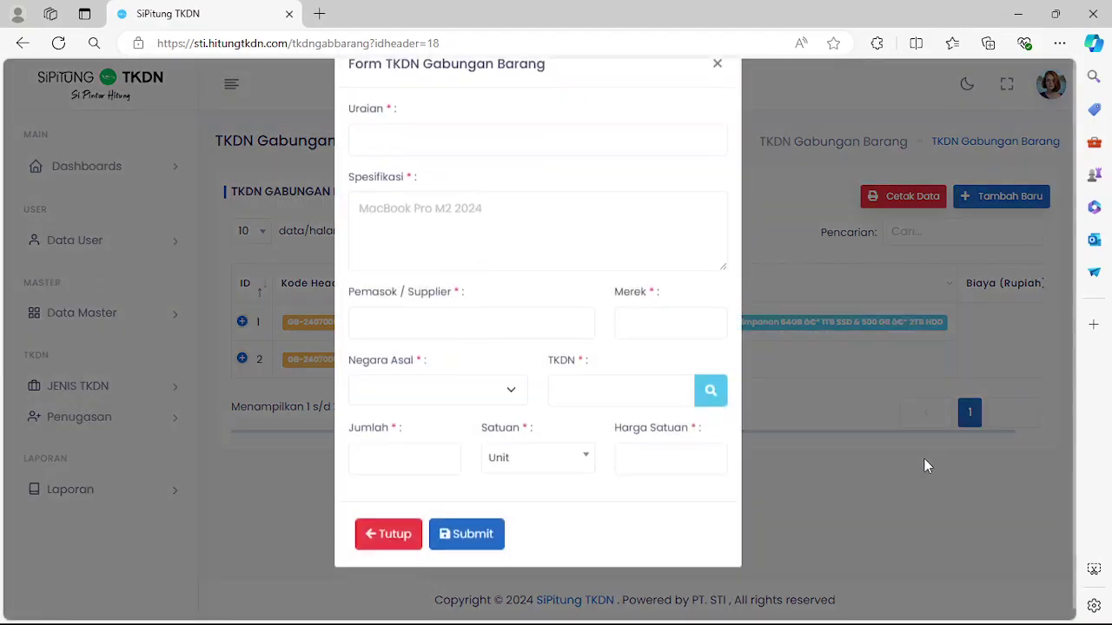
left_click(369, 181)
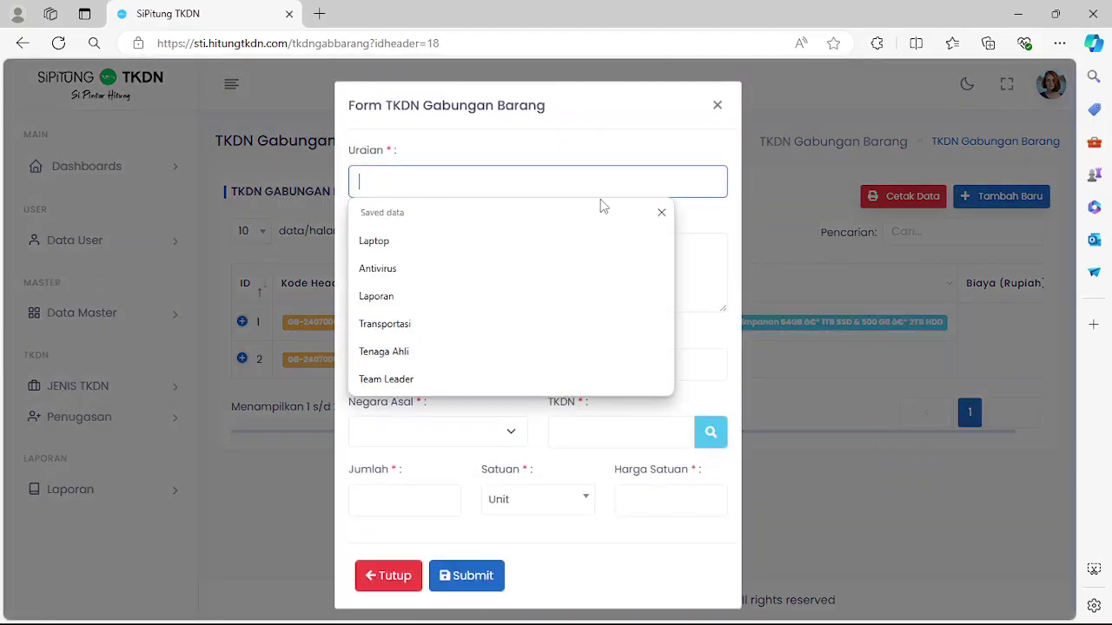
left_click(714, 400)
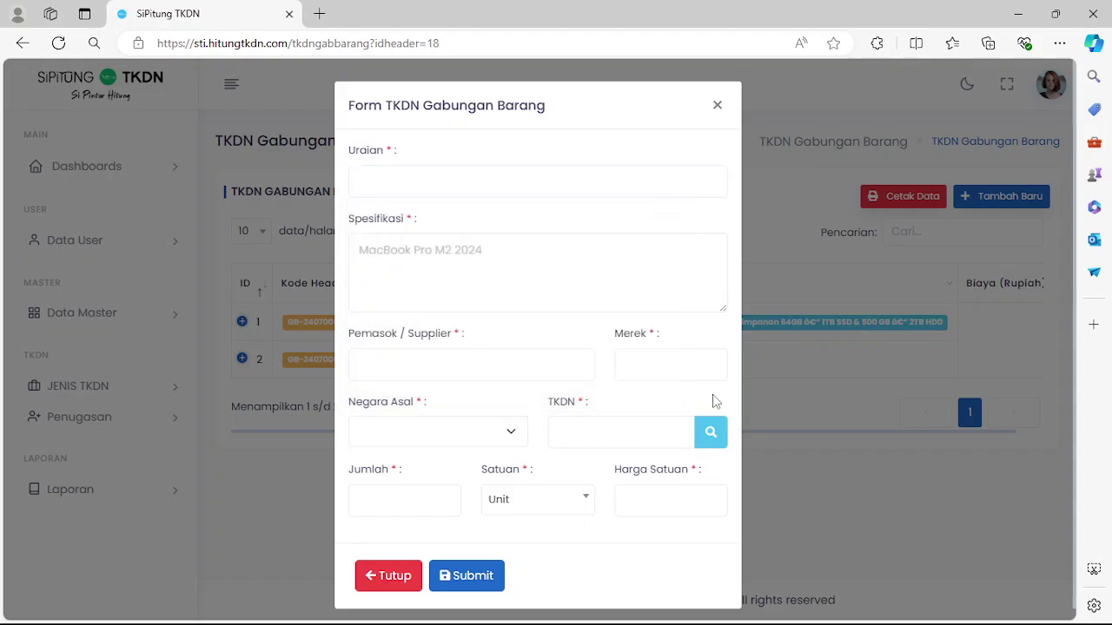
left_click(710, 432)
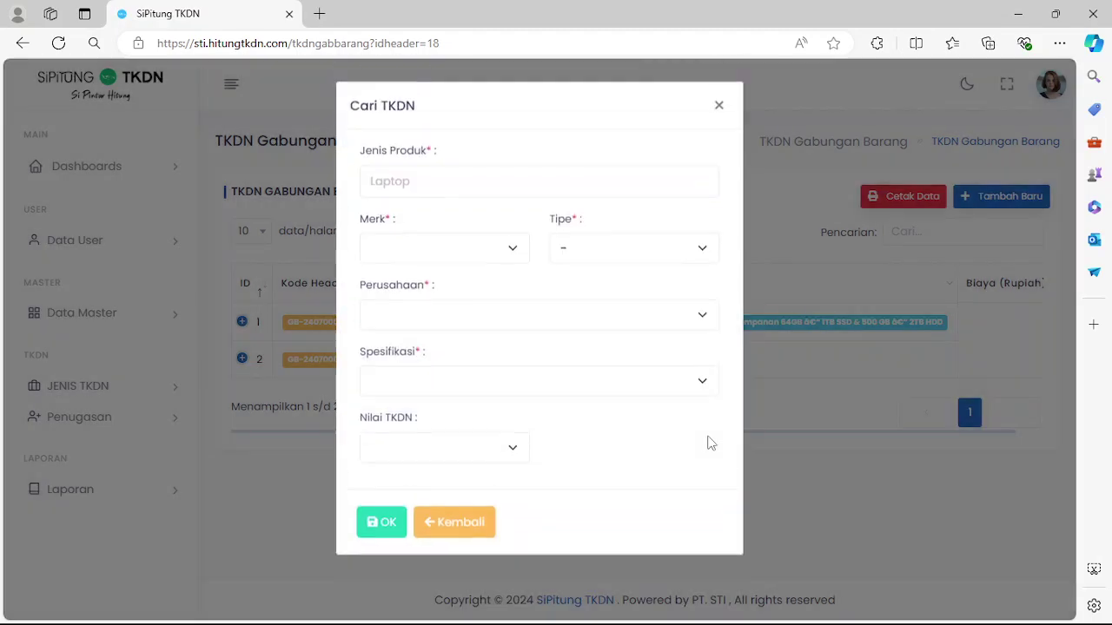
double_click(422, 184)
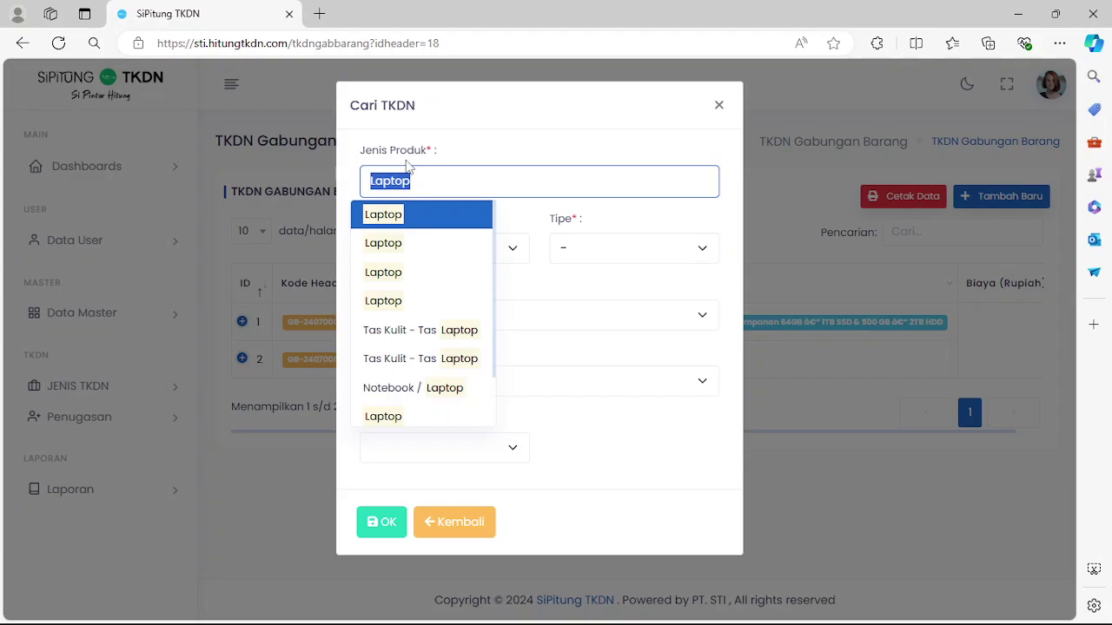
type("server")
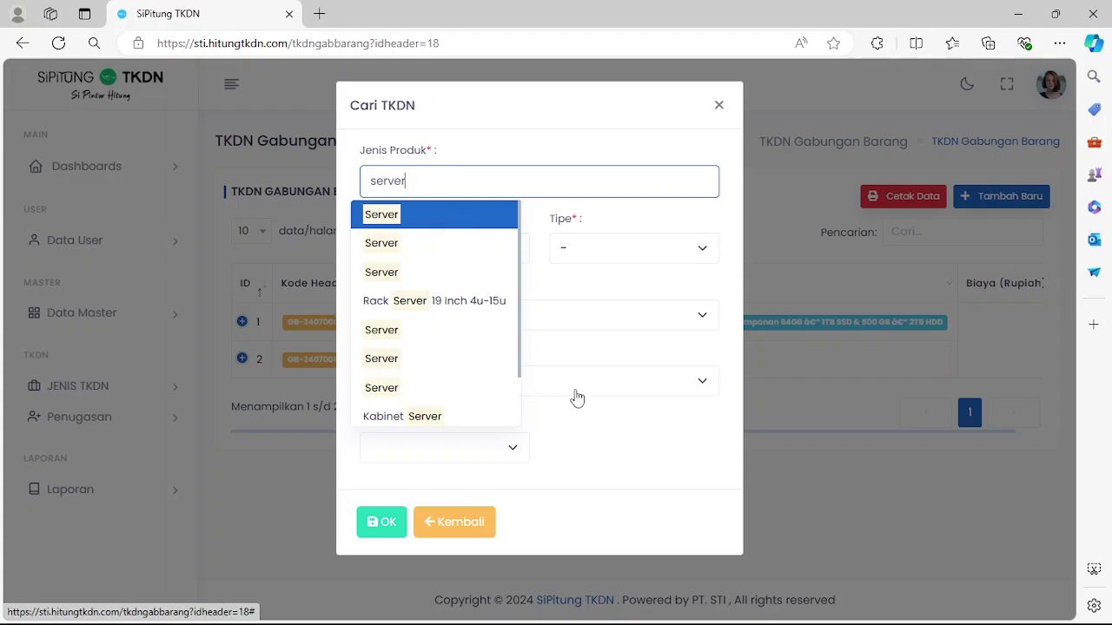
key("Return")
Choose zyrex as the server's brand, "-" as its type and PT. Zyrexindo Mandiri Buana as the company
left_click(435, 254)
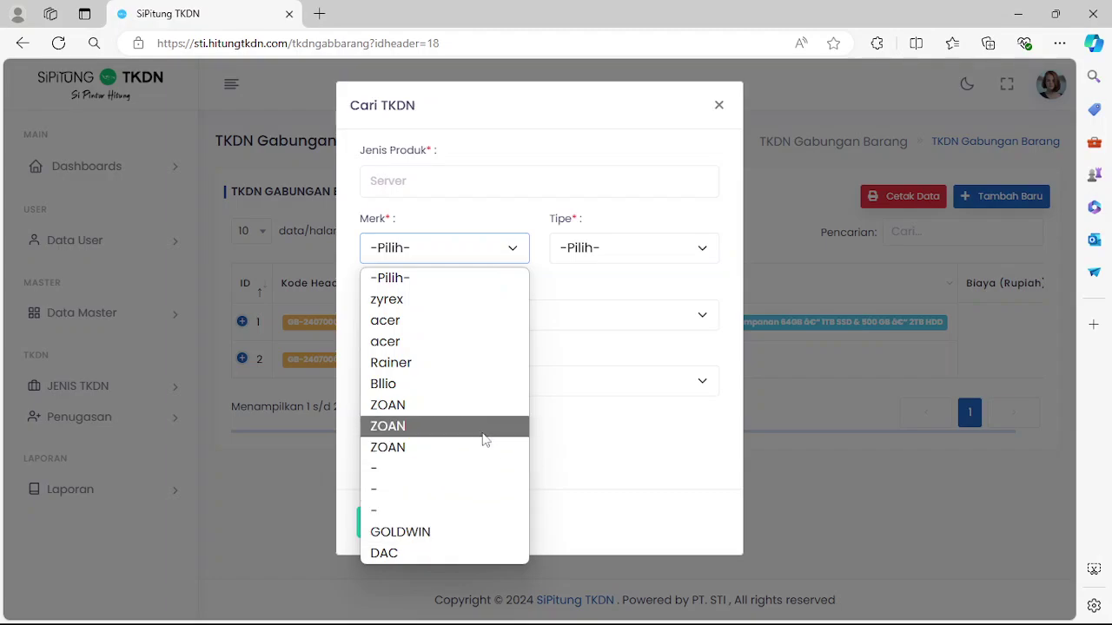
left_click(452, 299)
left_click(578, 249)
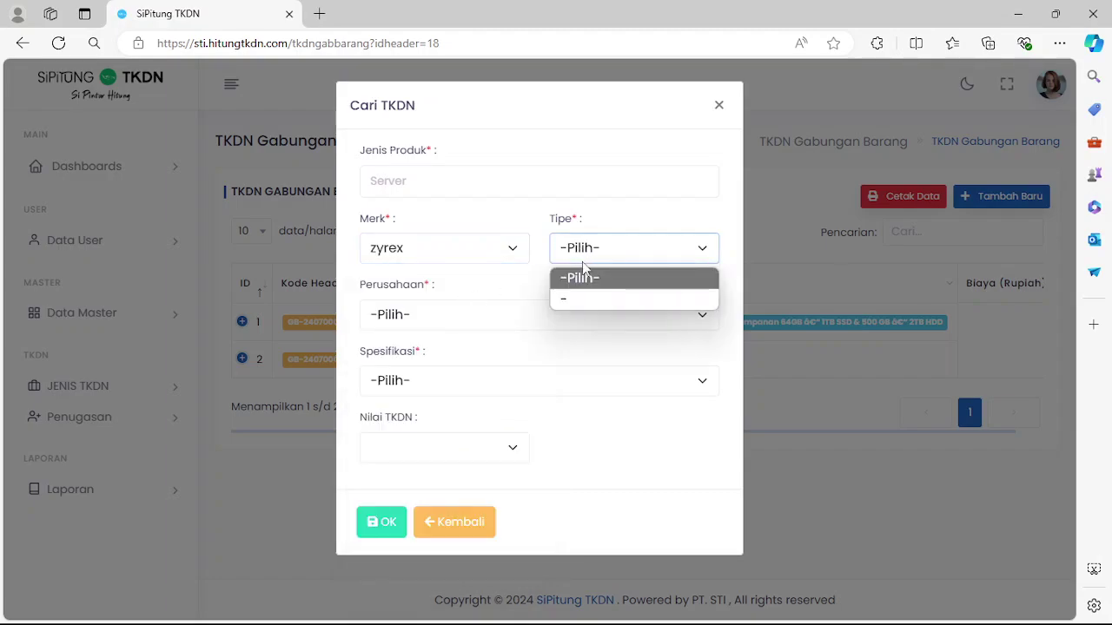
left_click(573, 298)
left_click(571, 311)
left_click(478, 365)
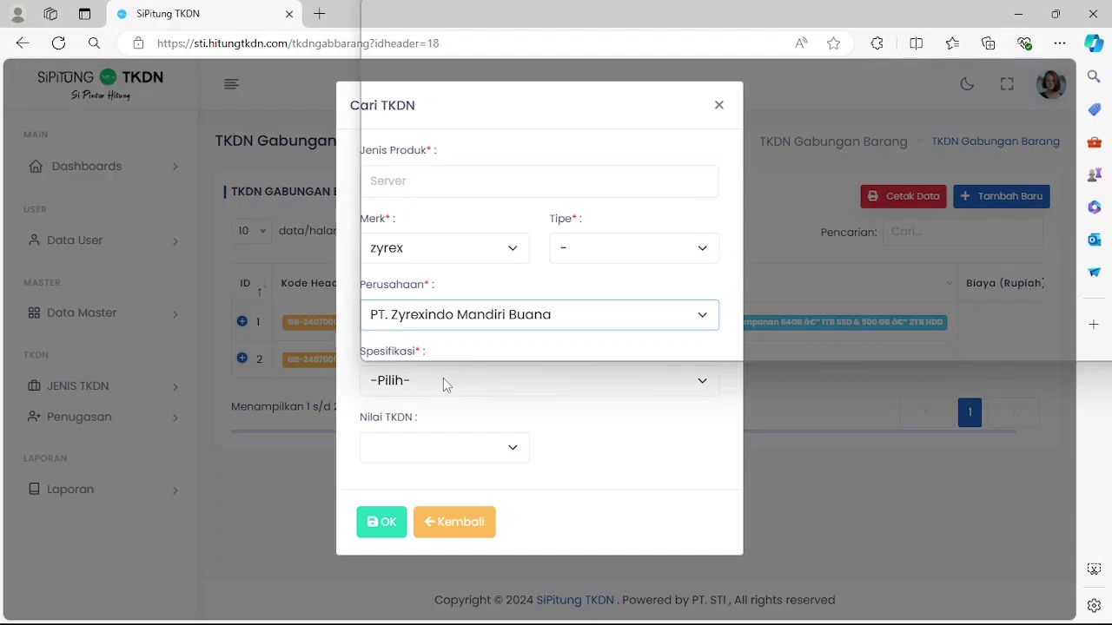
Choose the Dual–Octa core, RAM 4GB–128GB, Storage 128GB–2TB, tanpa Monitor specification with TKDN value 11.54, and apply it to the item form
left_click(443, 382)
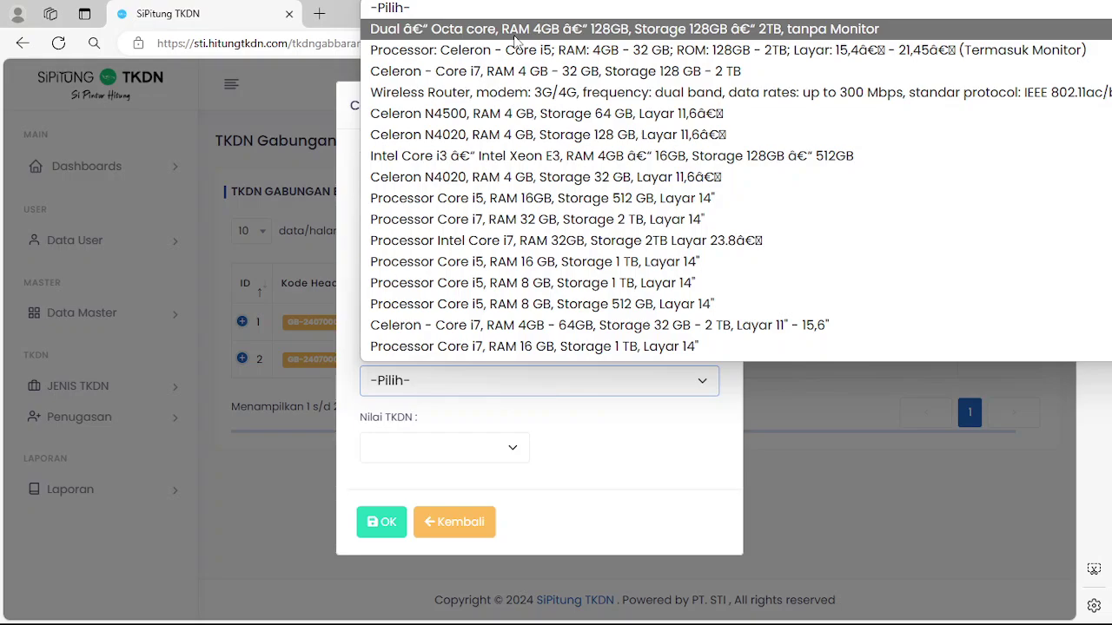
left_click(516, 35)
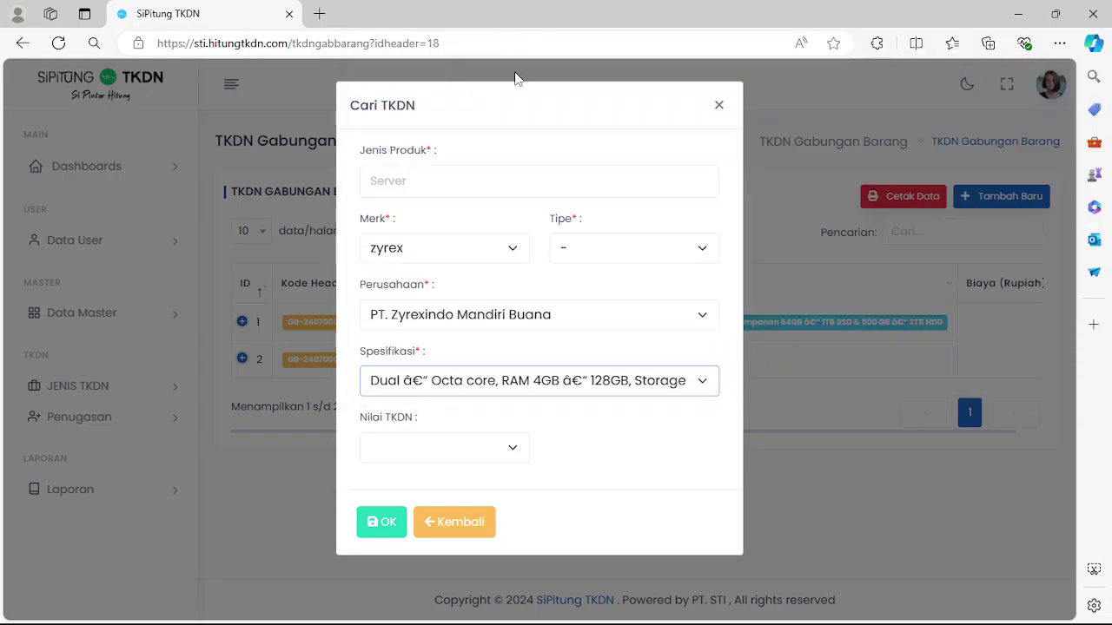
left_click(517, 450)
left_click(409, 36)
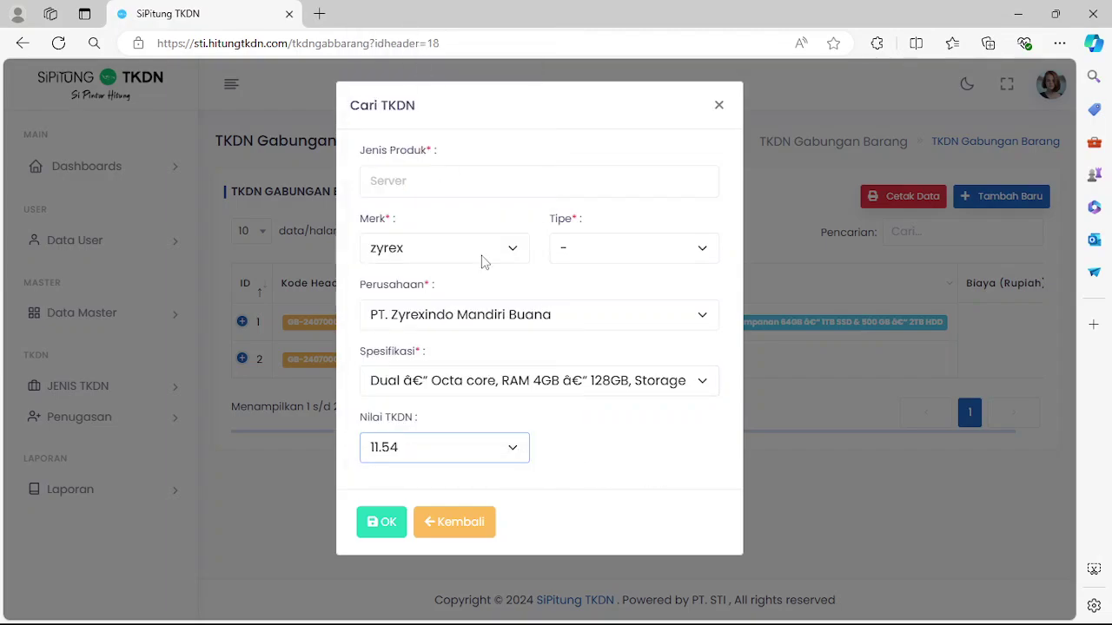
left_click(375, 524)
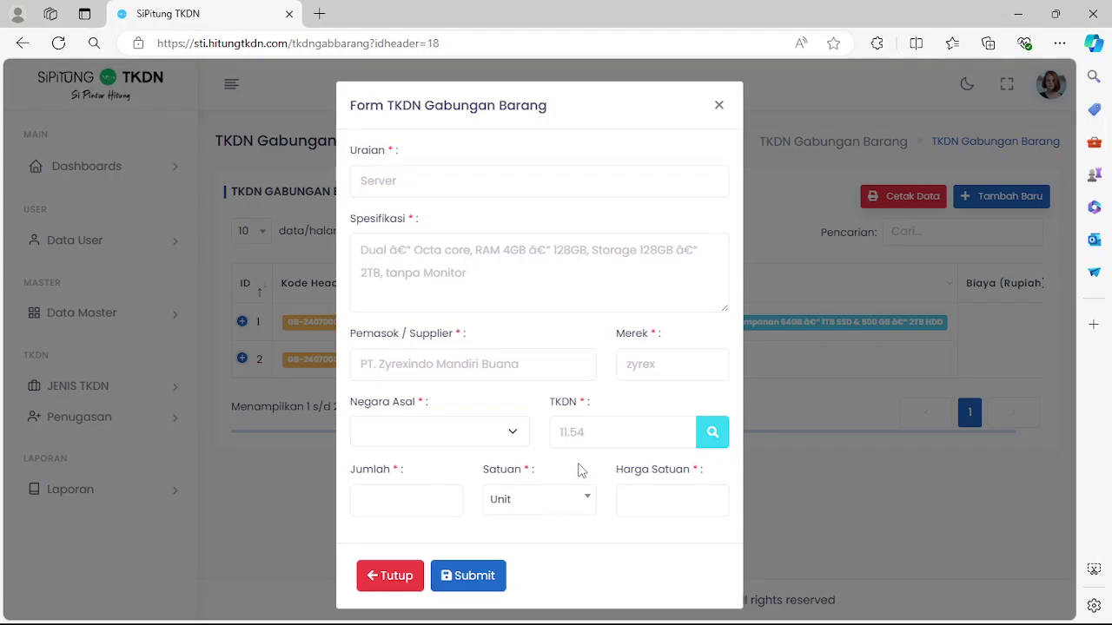
Set the server item's country of origin to Indonesia and its quantity to 1
left_click(509, 434)
left_click(472, 460)
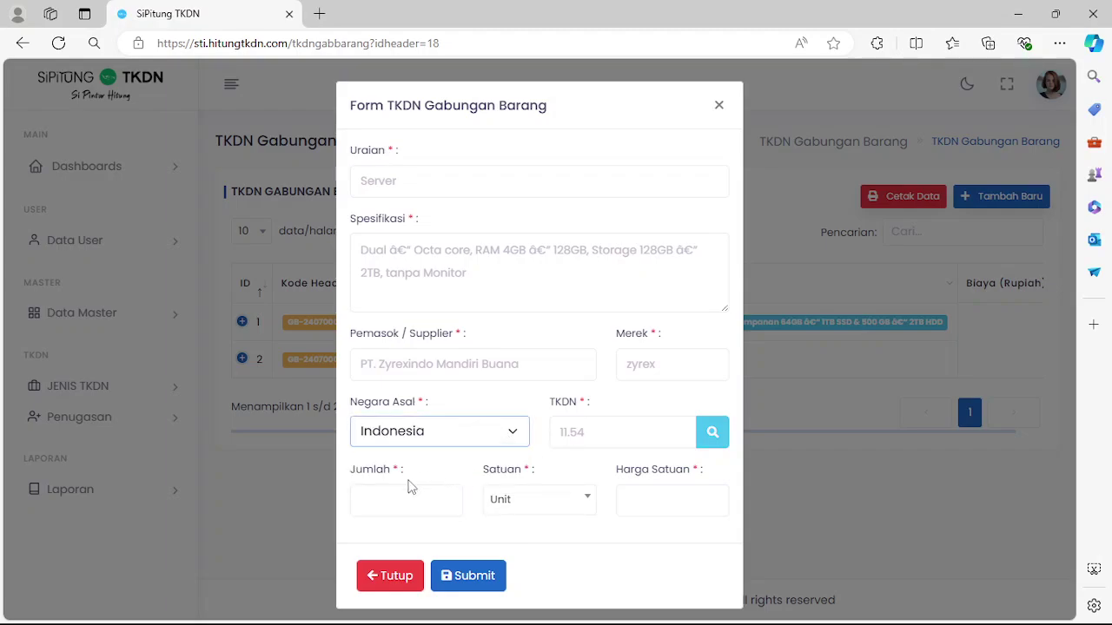
left_click(379, 509)
type("1")
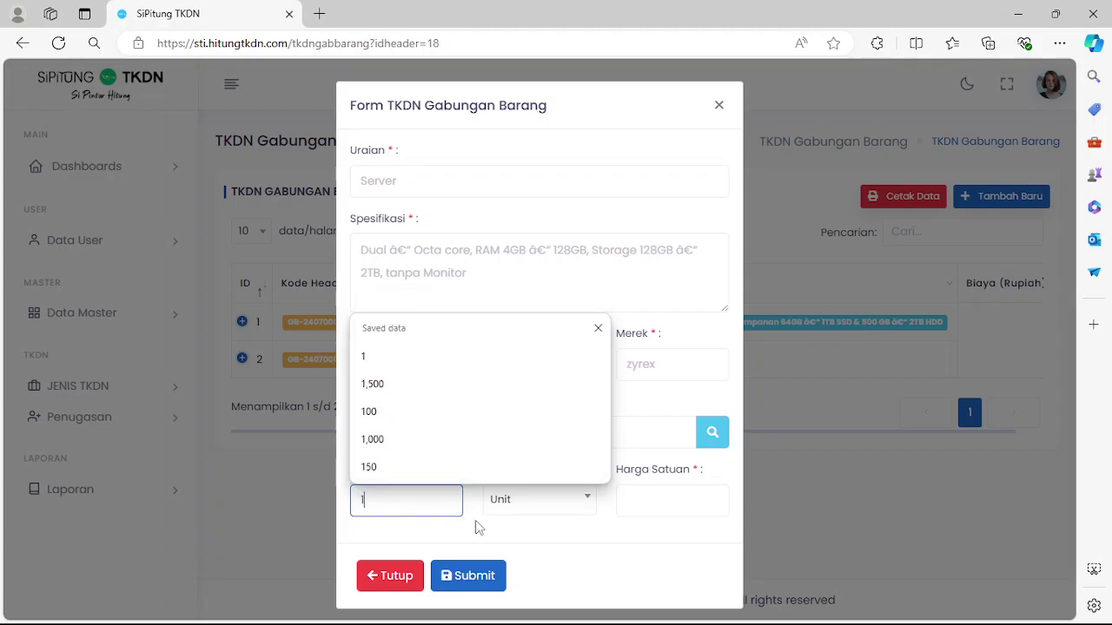
Set the server item's unit price to 31,000,000 and try to submit the form
left_click(668, 508)
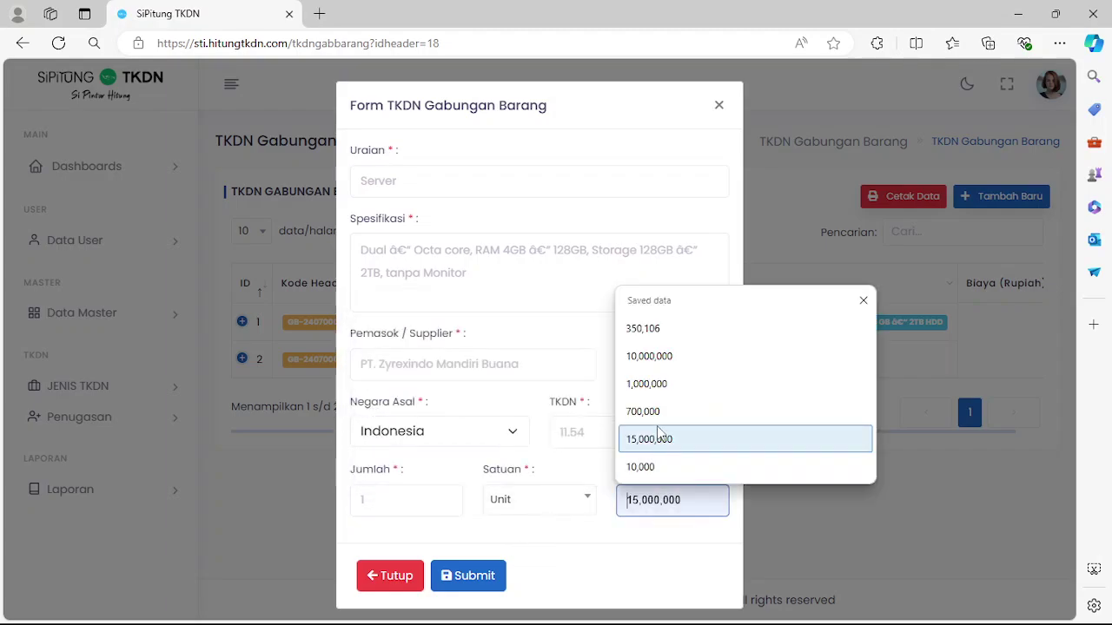
left_click(635, 550)
left_click(652, 502)
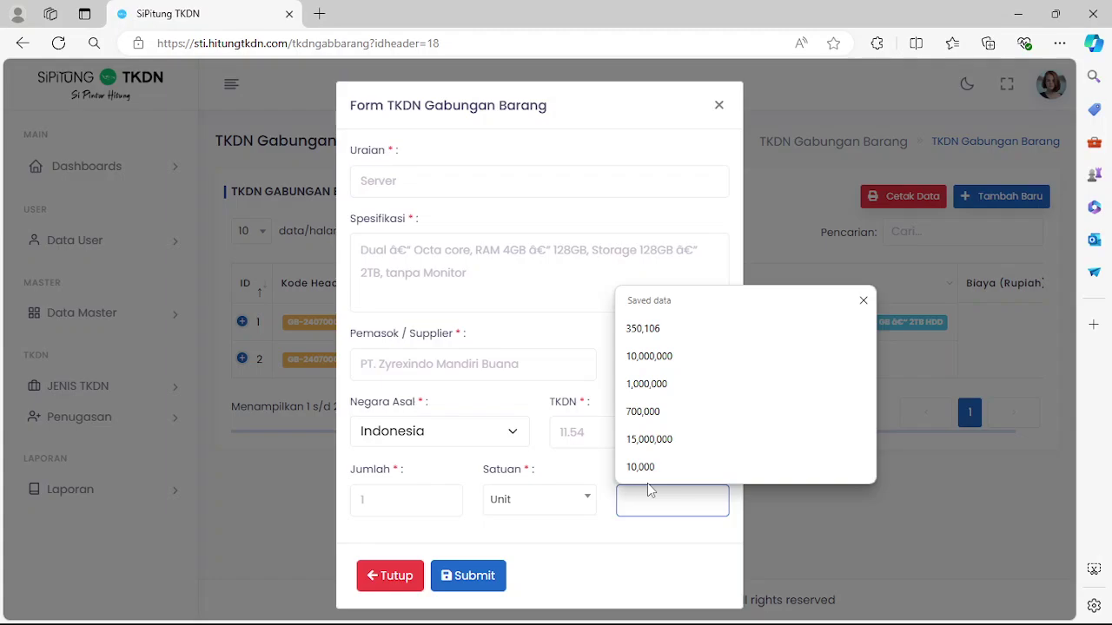
type("31,0")
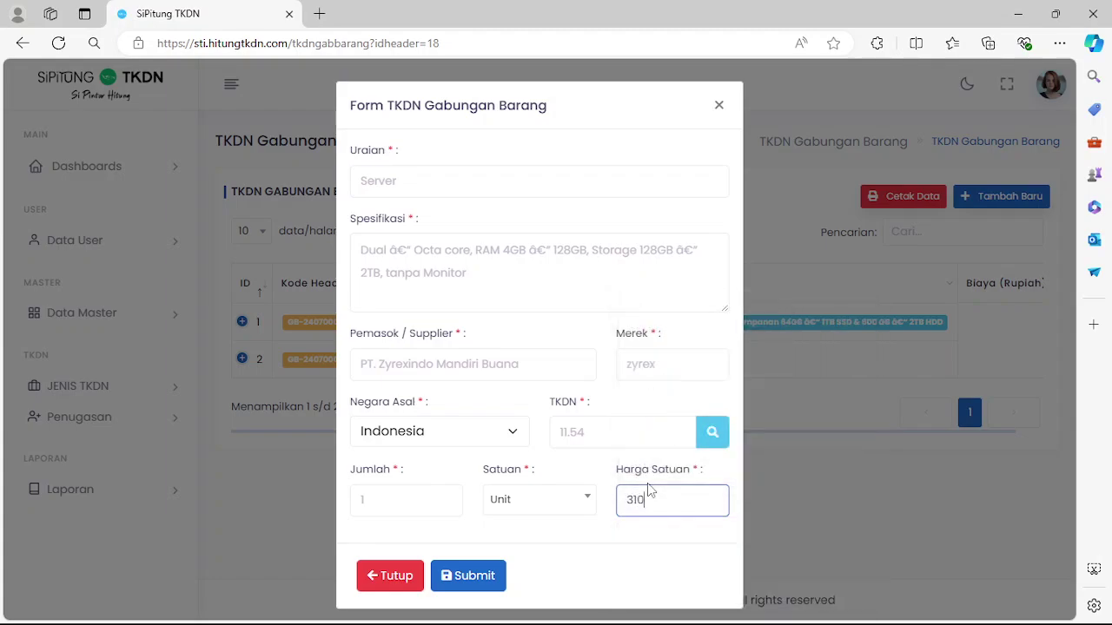
type("00,000")
left_click(488, 584)
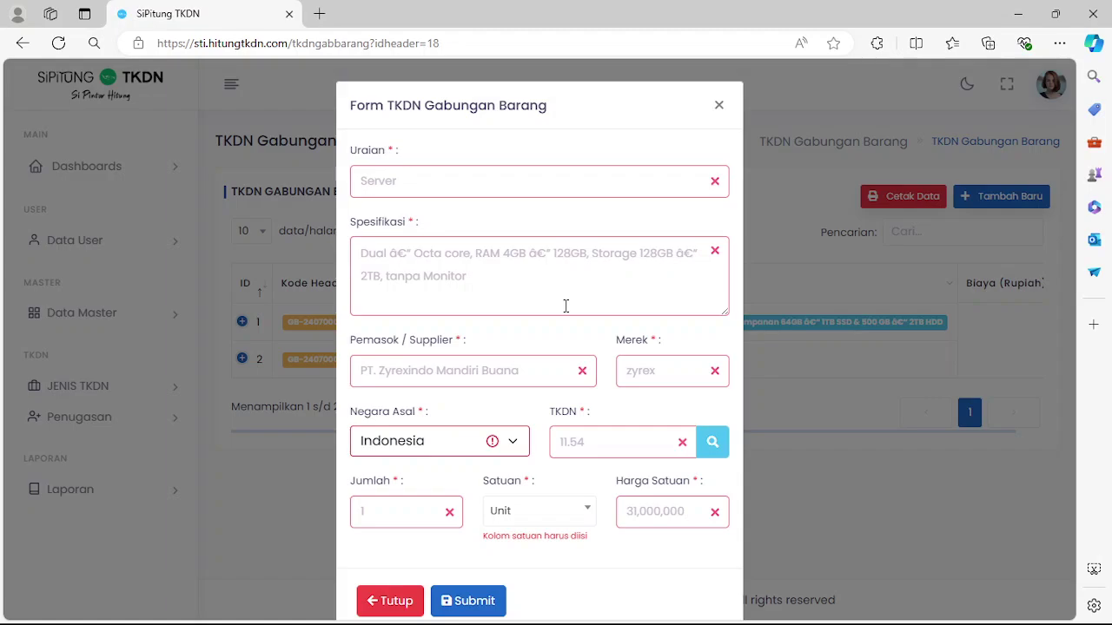
Reselect Unit as the server item's unit of measure and save the item
left_click(564, 513)
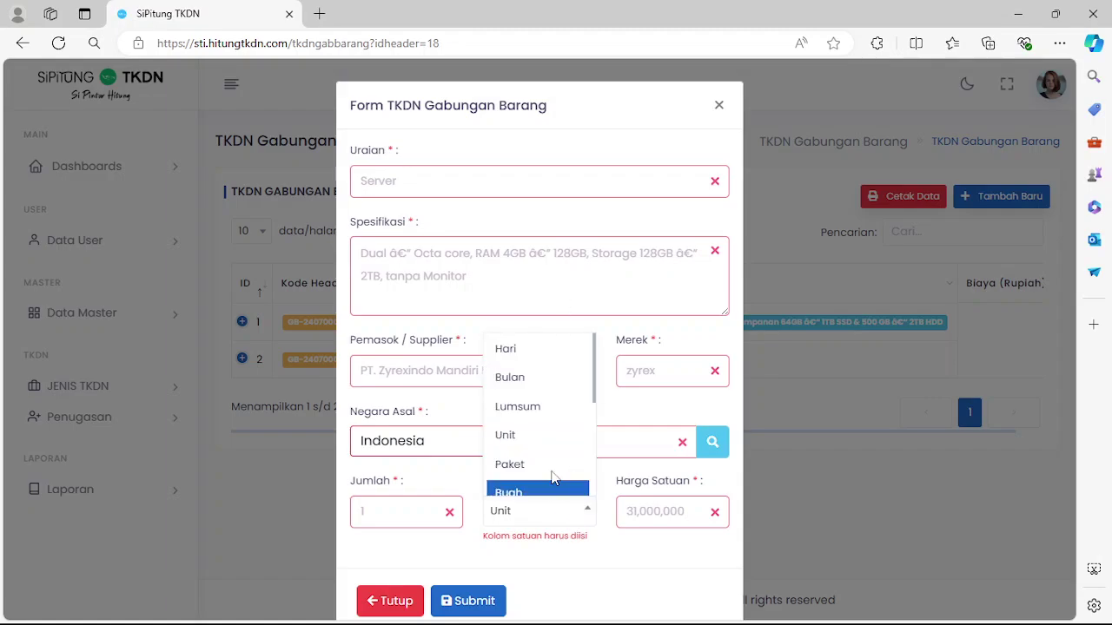
left_click(538, 423)
left_click(569, 519)
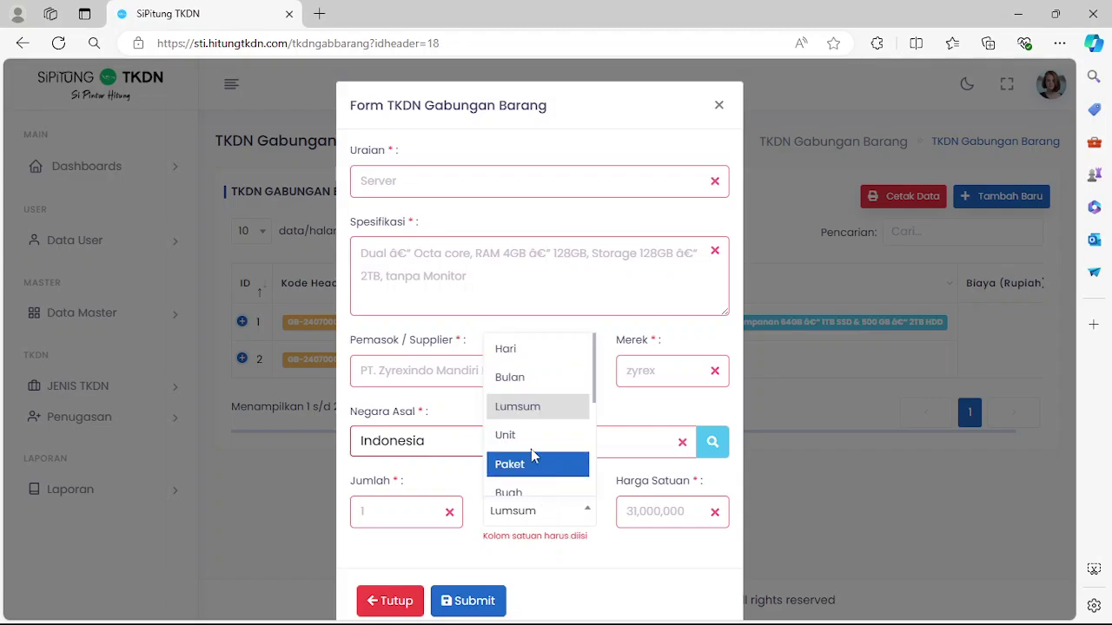
left_click(531, 437)
left_click(480, 605)
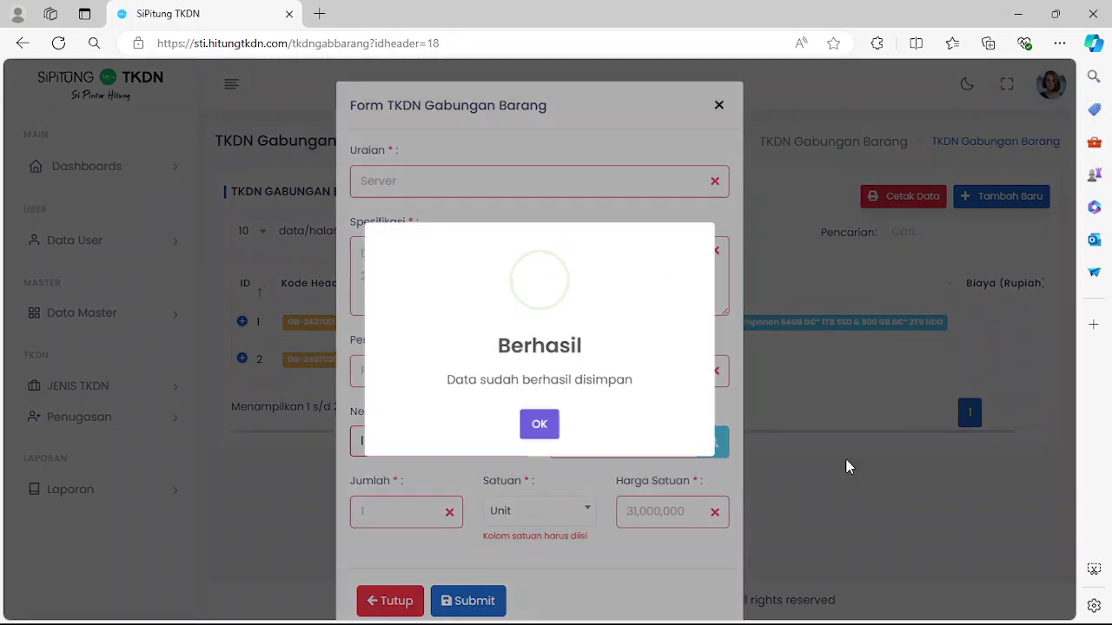
left_click(540, 434)
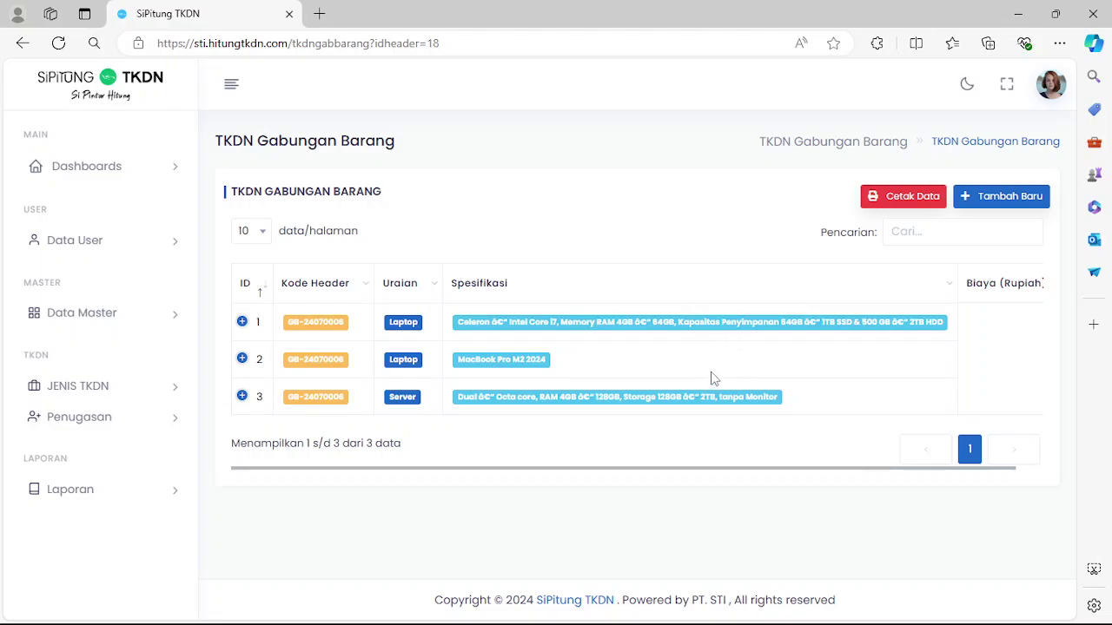
Open the TKDN search from another new item form and look up "mobil listrik" among the product types
left_click(1036, 205)
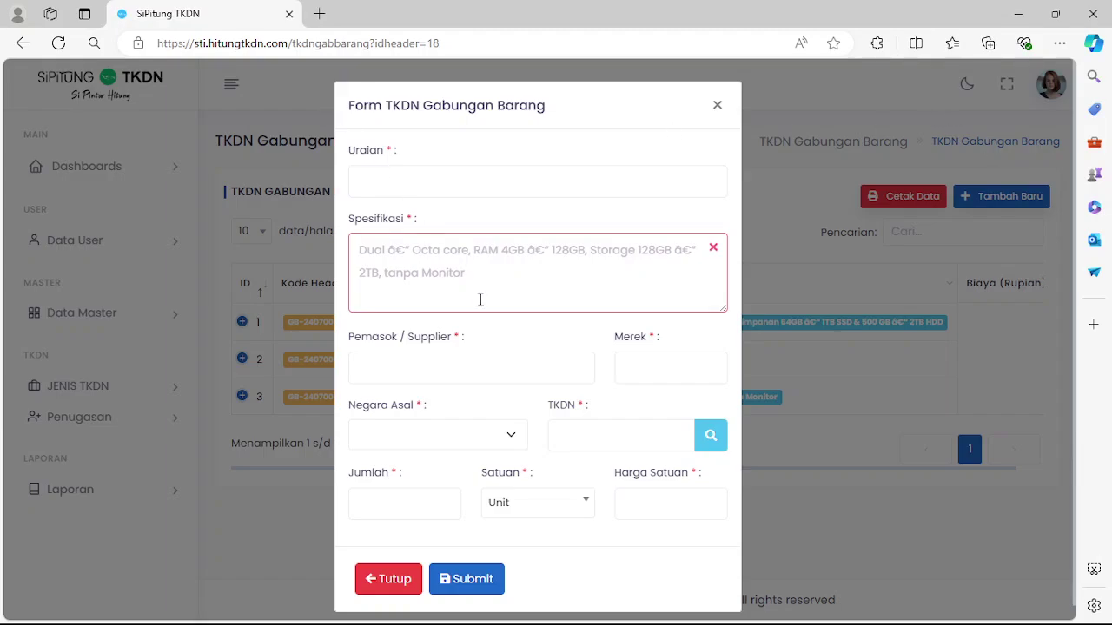
scroll(487, 304, "down", 1)
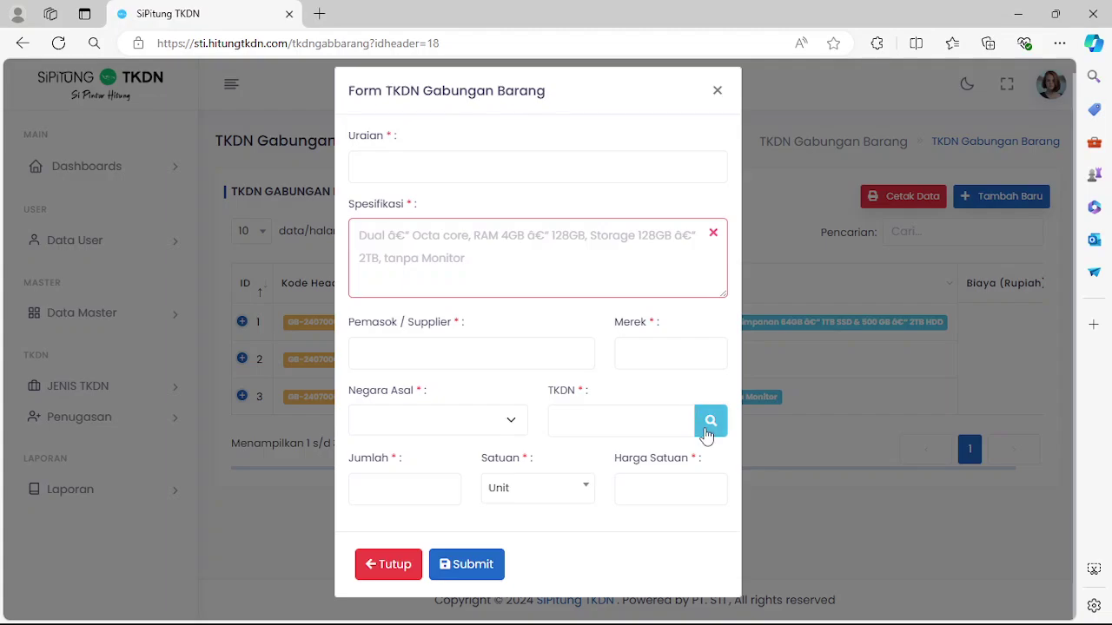
left_click(708, 432)
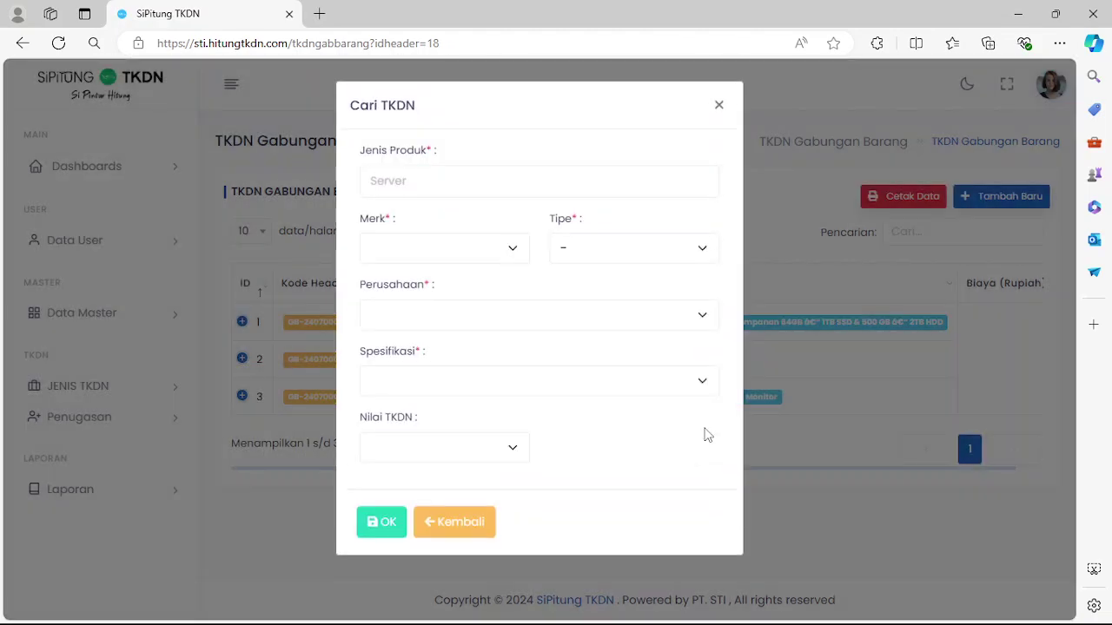
left_click(418, 189)
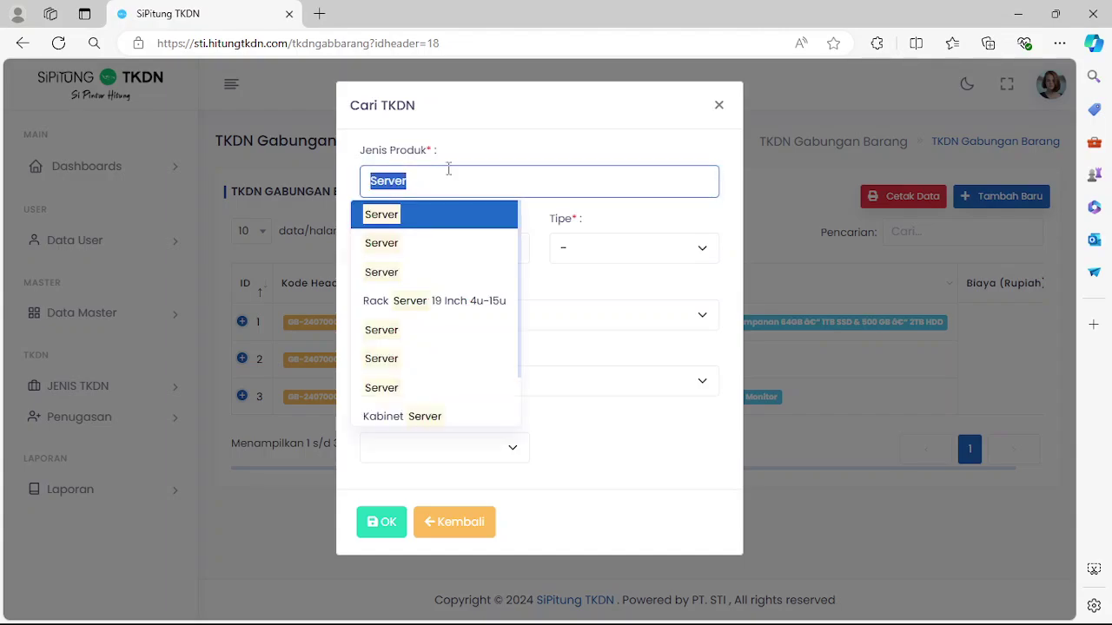
type("mobil list")
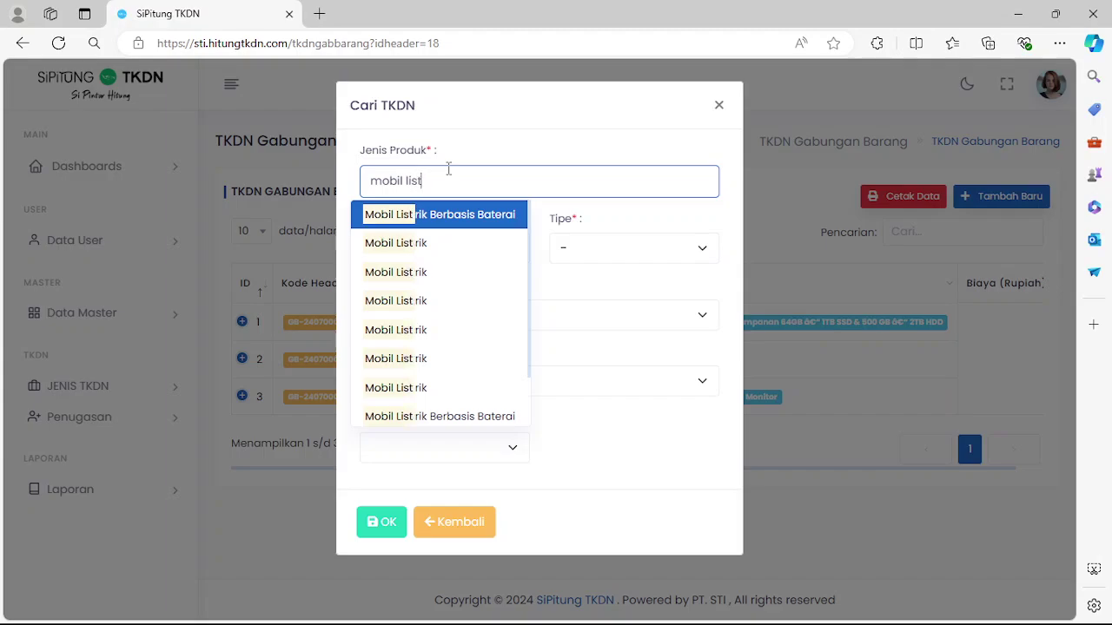
type("rik")
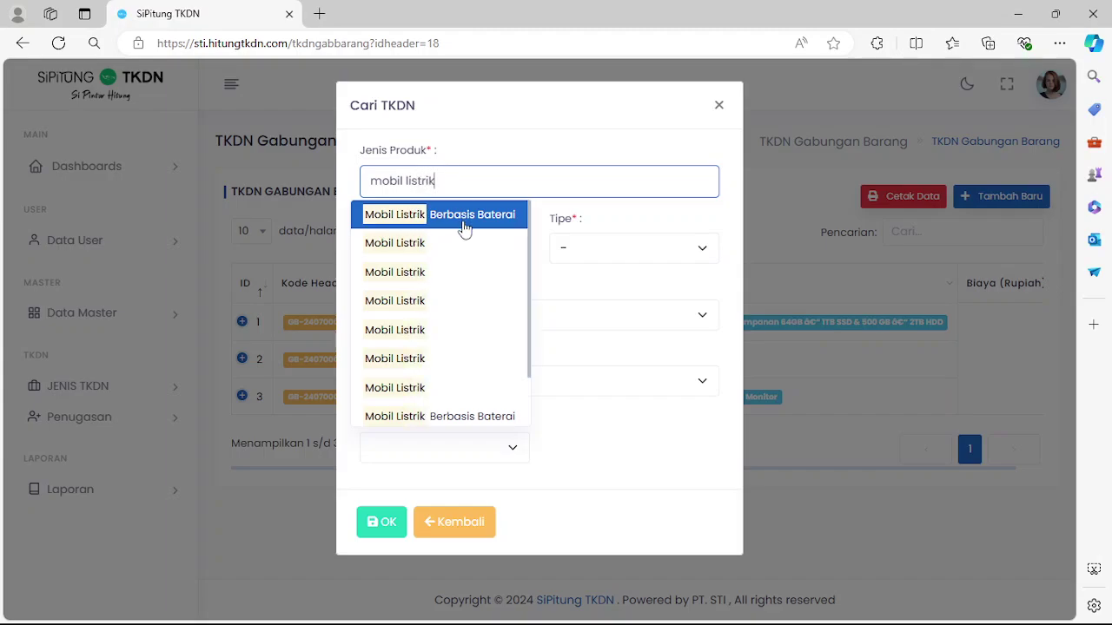
scroll(454, 333, "down", 1)
scroll(457, 353, "up", 1)
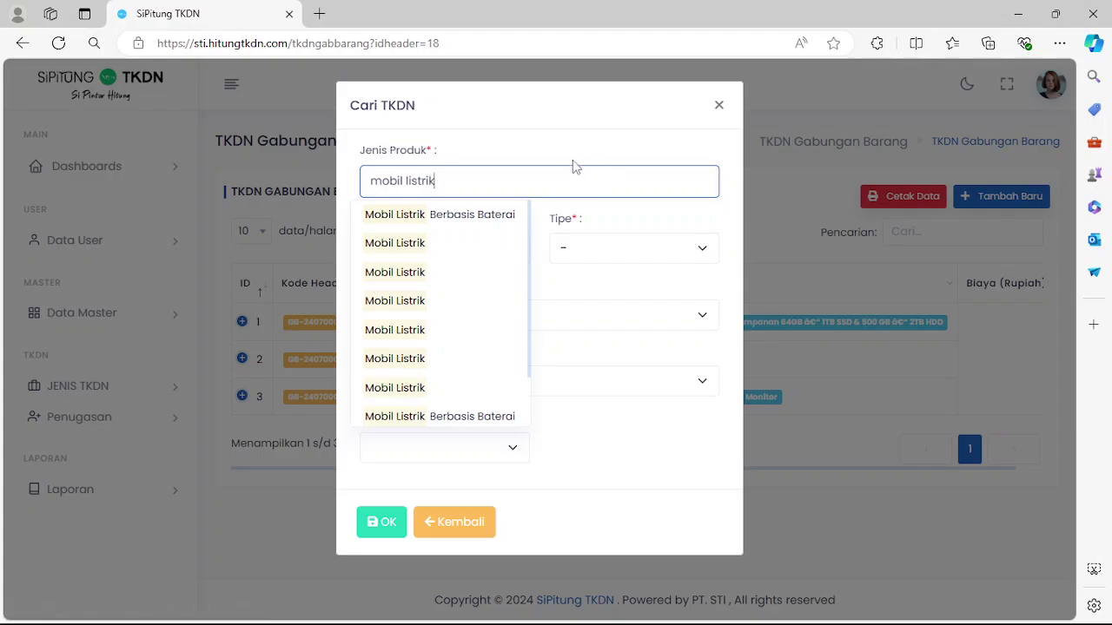
Search the TKDN product types for "motor" and look through the suggestions
triple_click(437, 181)
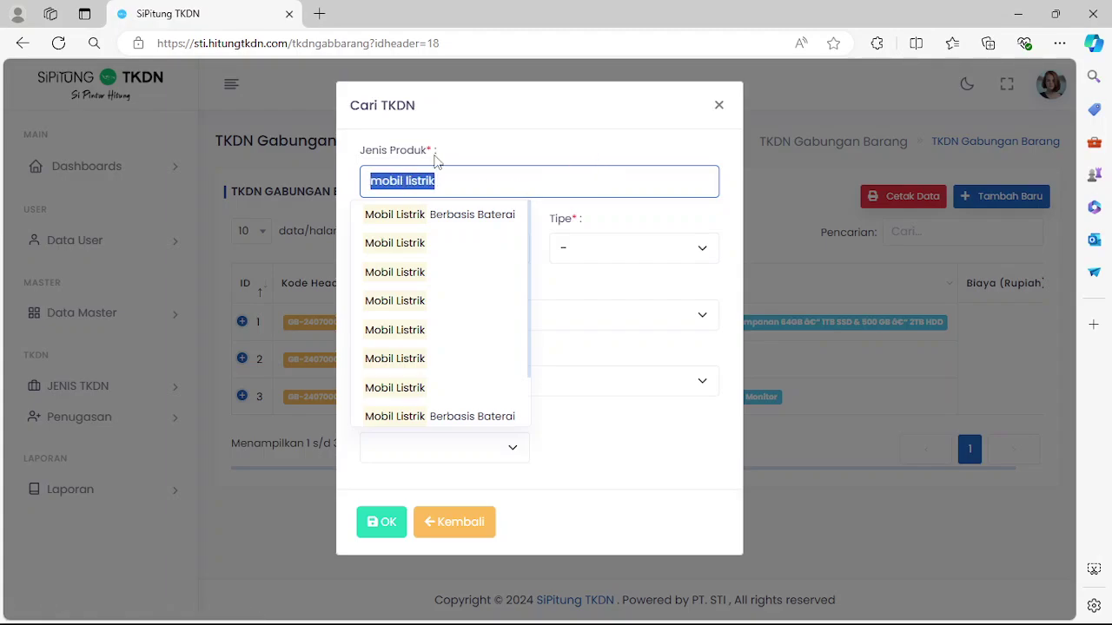
type("motor")
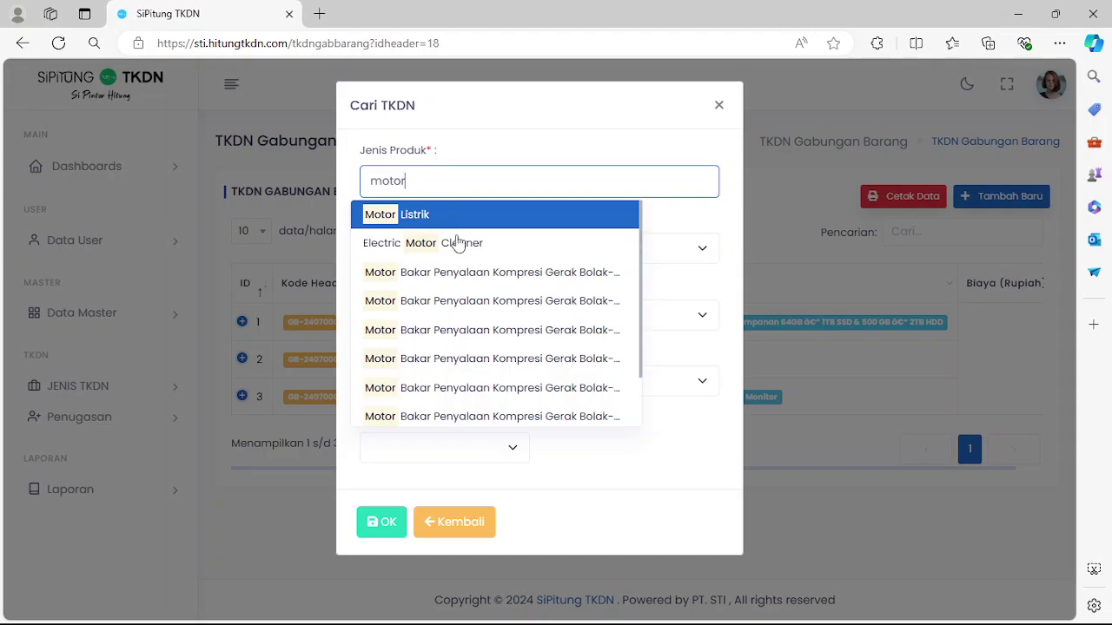
scroll(466, 265, "down", 1)
scroll(469, 282, "up", 1)
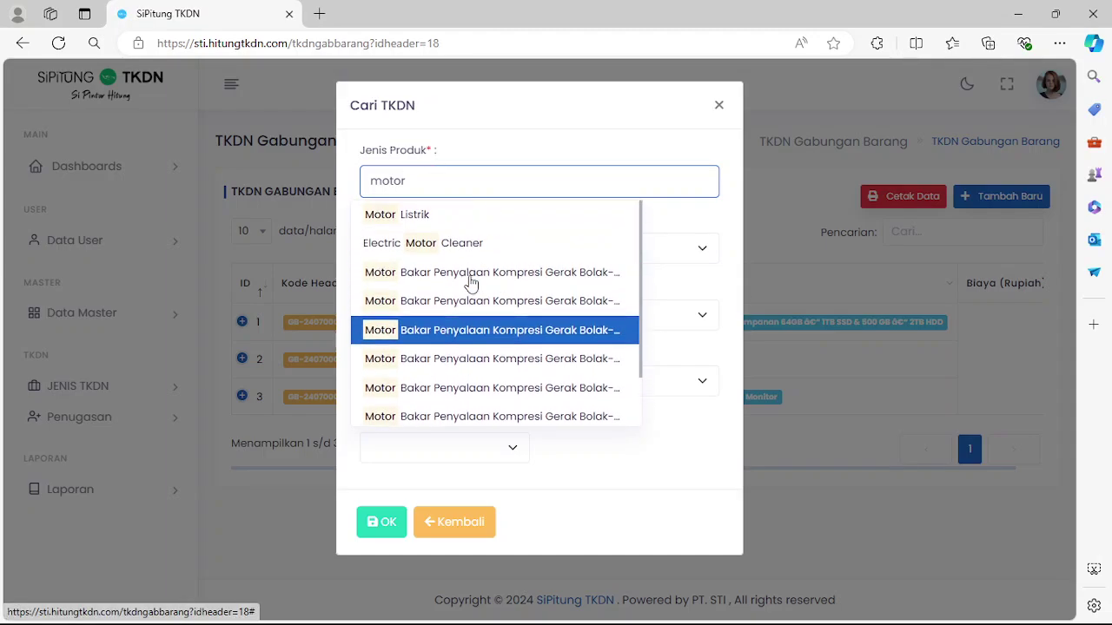
Search the TKDN product types for "sepeda motor" and look through the suggestions
double_click(421, 183)
type("sepeda motor")
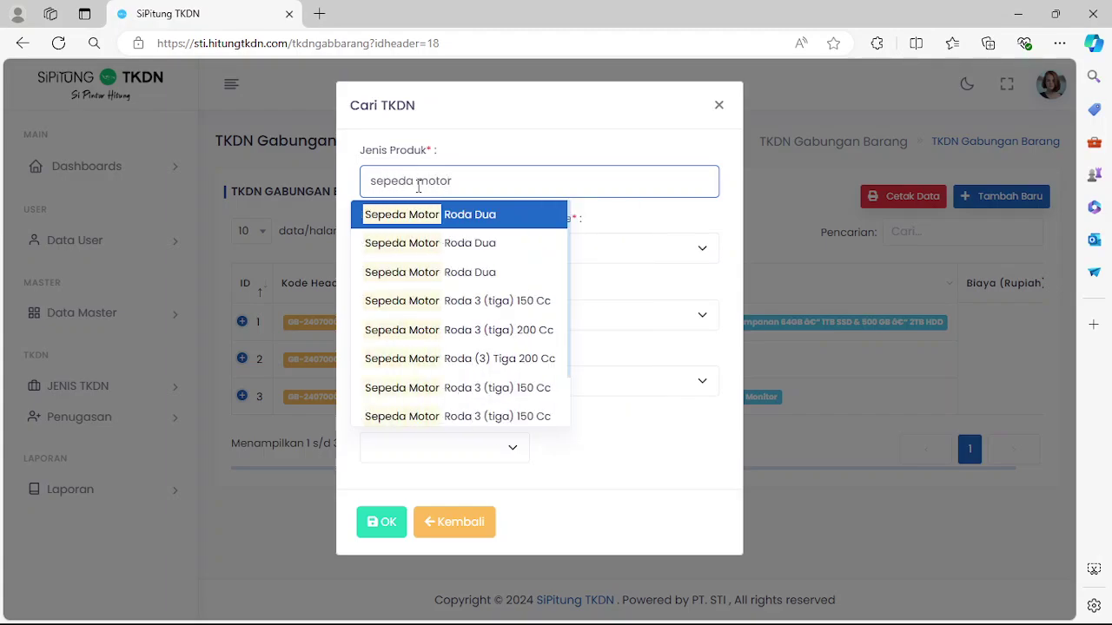
scroll(422, 322, "down", 1)
scroll(457, 273, "up", 1)
double_click(484, 177)
left_click(481, 177)
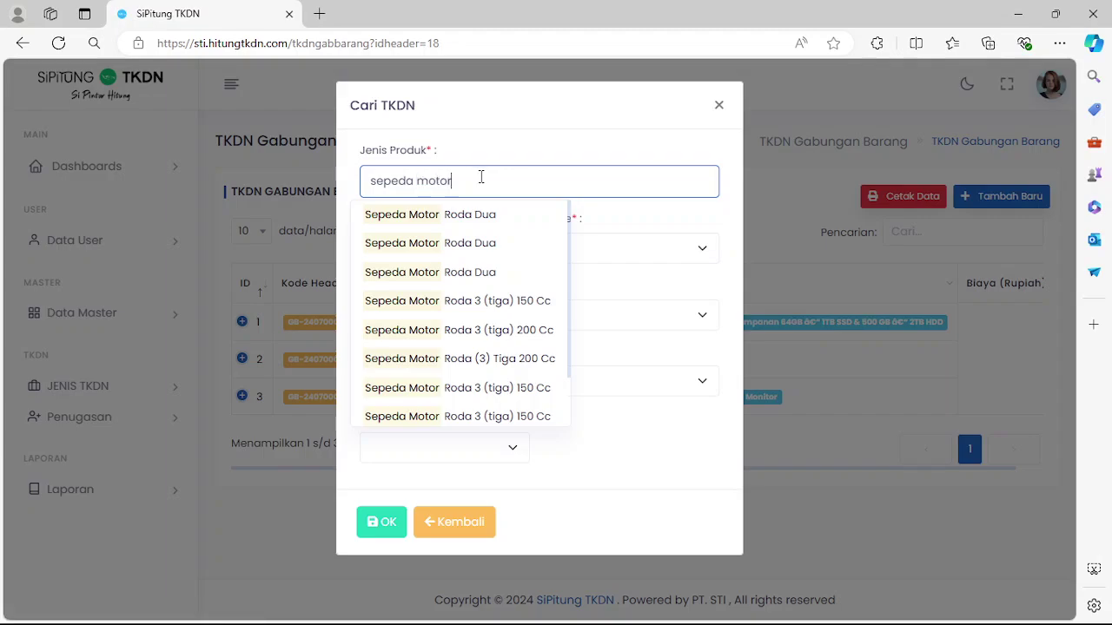
Clear the "sepeda motor" text from the product type search
key("BackSpace")
key("BackSpace")
key("BackSpace")
key("BackSpace")
key("BackSpace")
key("BackSpace")
key("BackSpace")
key("BackSpace")
key("BackSpace")
key("BackSpace")
key("BackSpace")
key("BackSpace")
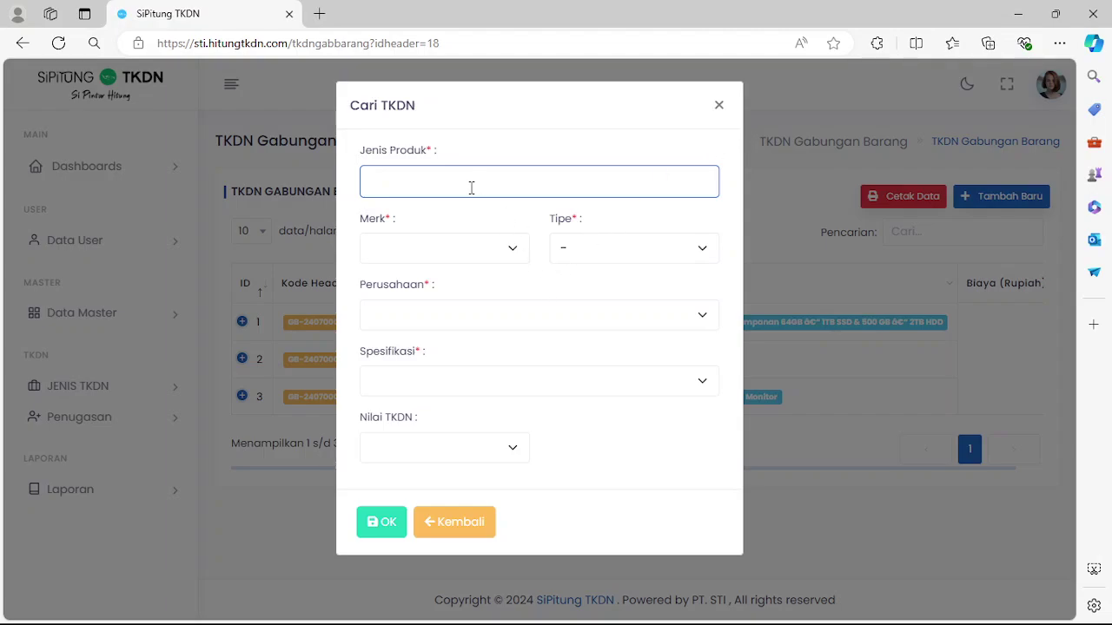
Try to open the company list with no product type entered, and close the TKDN search without picking a product
left_click(473, 313)
left_click(472, 318)
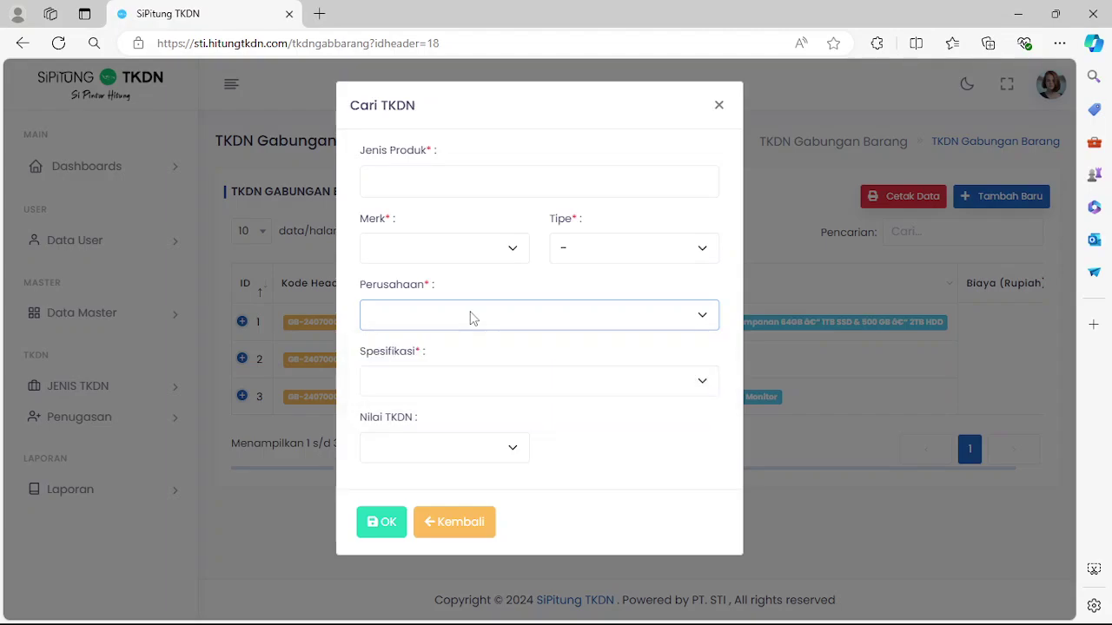
left_click(702, 315)
left_click(697, 320)
left_click(463, 167)
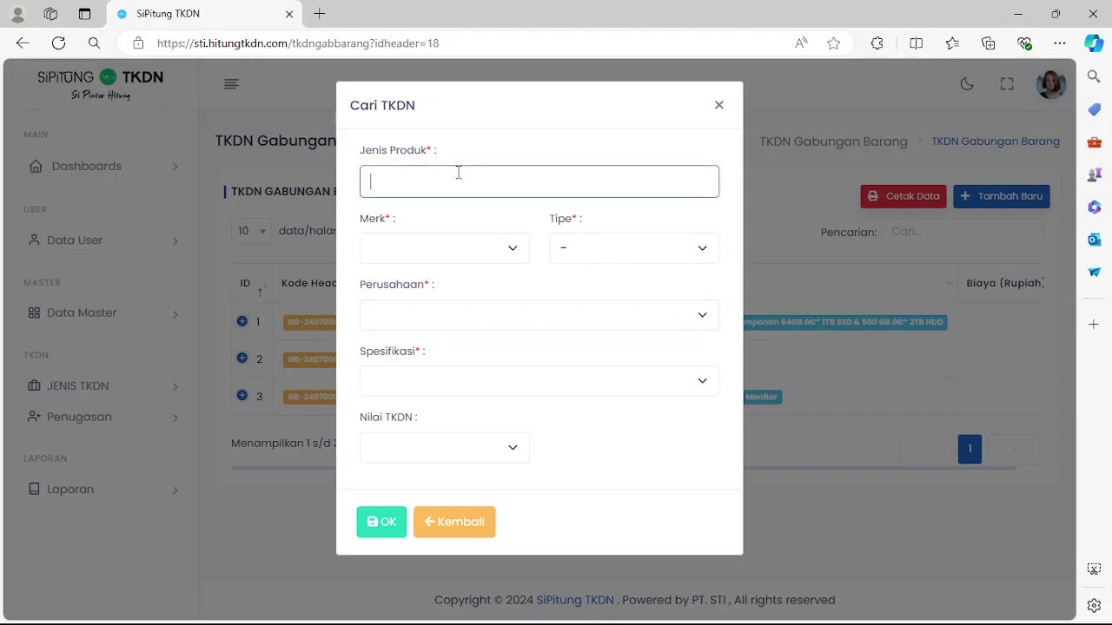
left_click(719, 106)
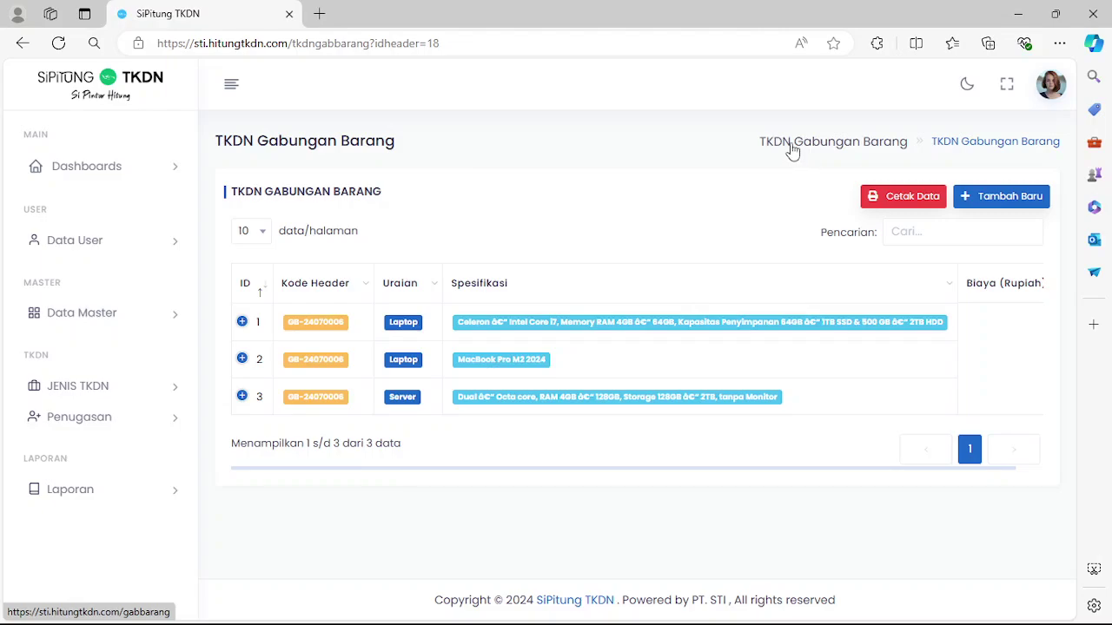
Return to the TKDN Gabungan Barang project list and open the recapitulation of the Pengadaan Barang IT project
left_click(832, 144)
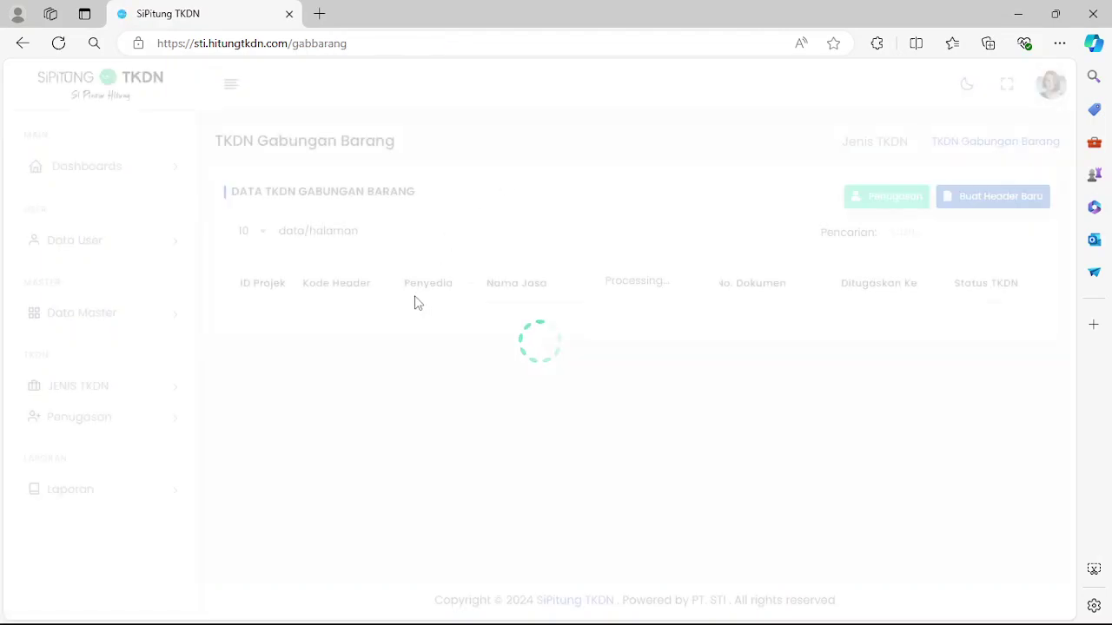
left_click(242, 323)
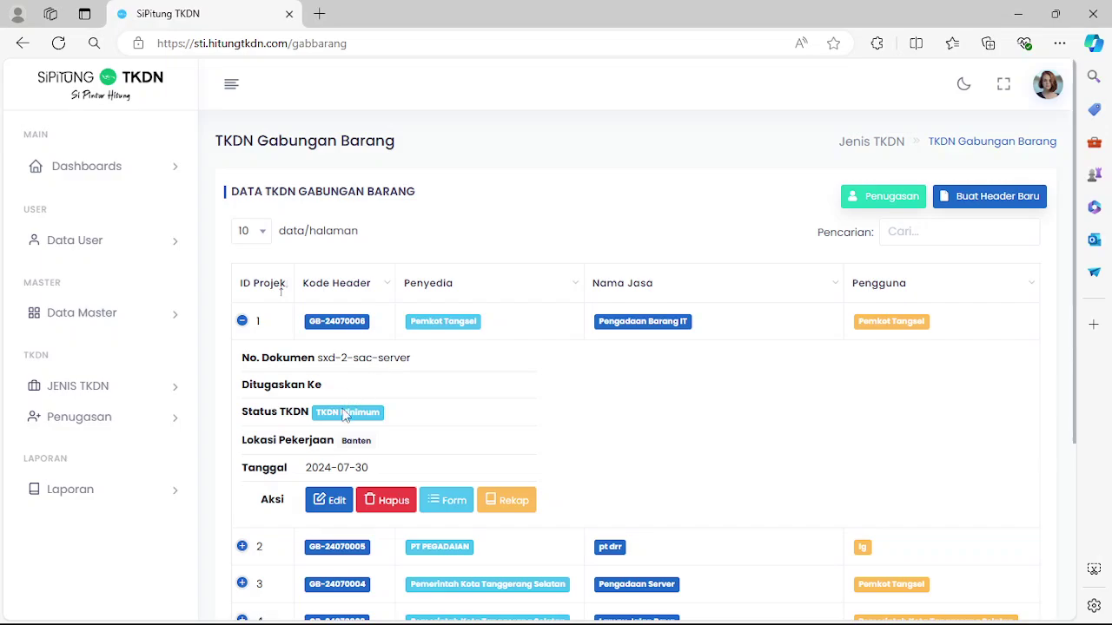
left_click(515, 503)
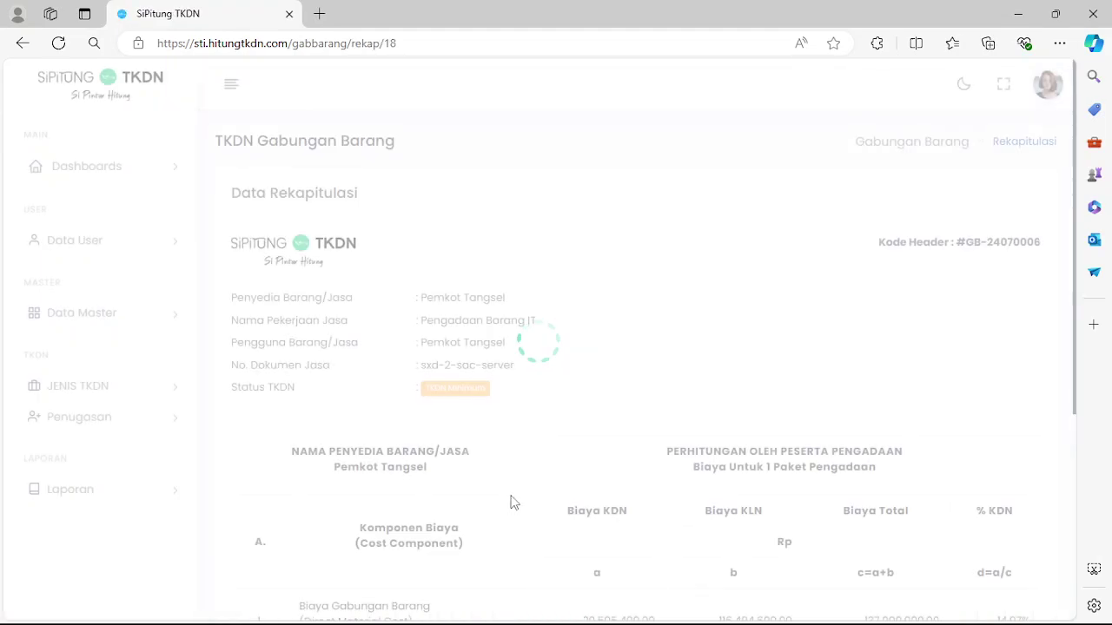
Examine the recapitulation's project details, KDN and KLN costs, KDN percentage and total quoted price
scroll(880, 439, "down", 3)
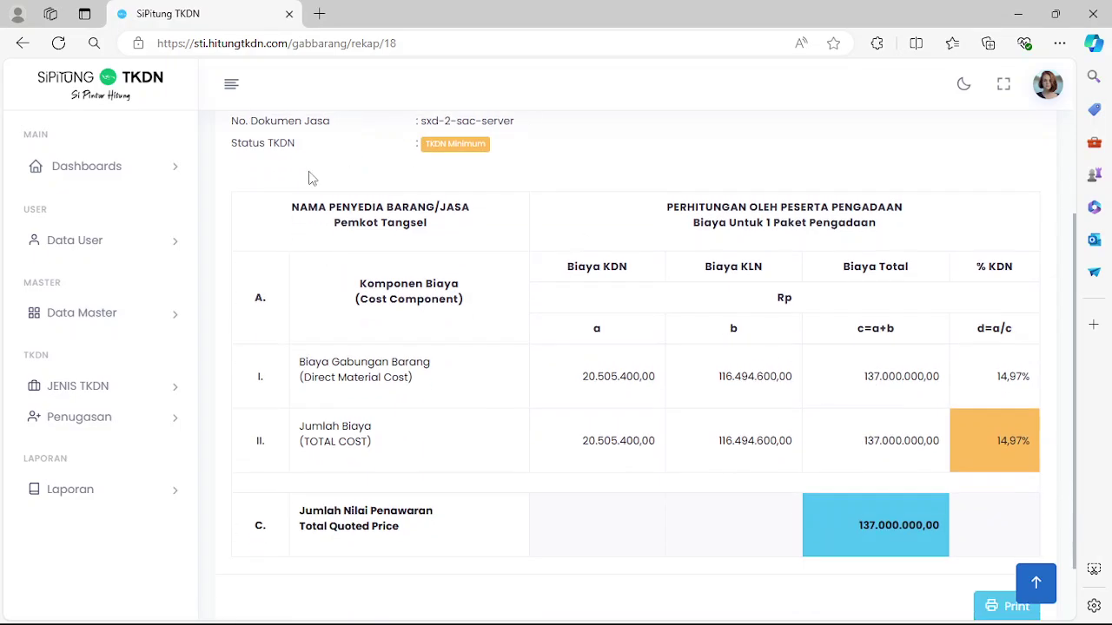
scroll(804, 373, "up", 3)
scroll(765, 404, "down", 2)
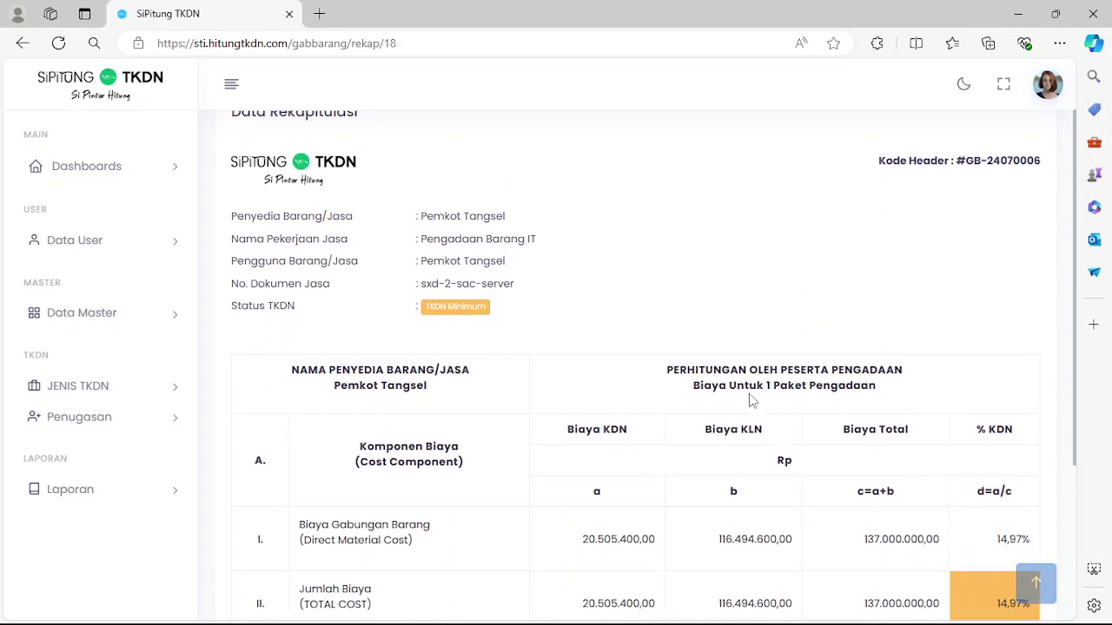
scroll(745, 410, "up", 2)
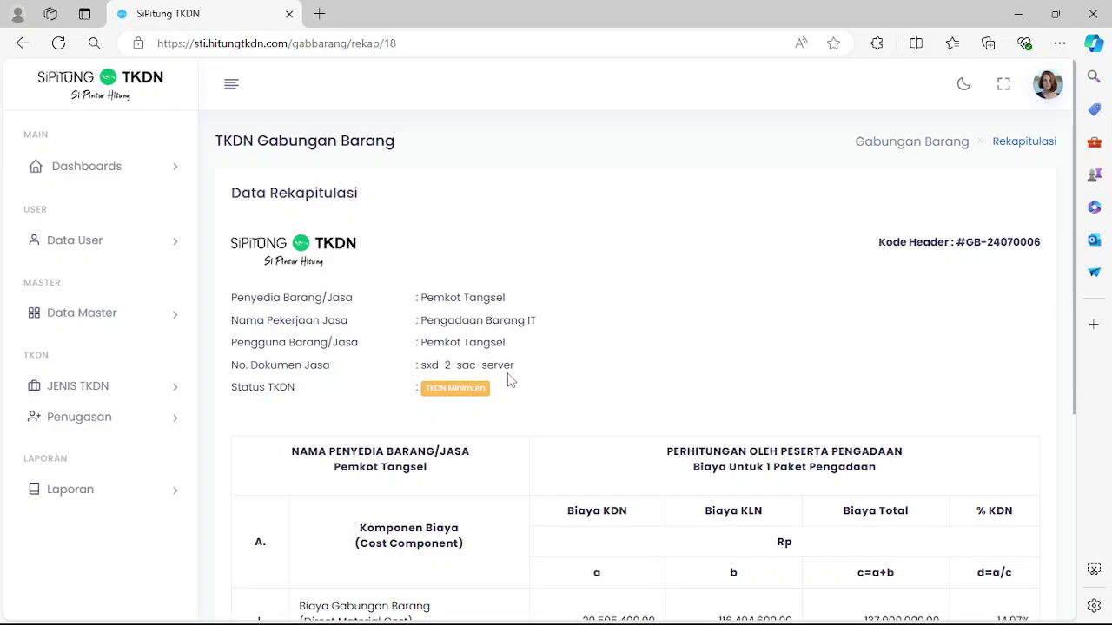
scroll(483, 389, "down", 1)
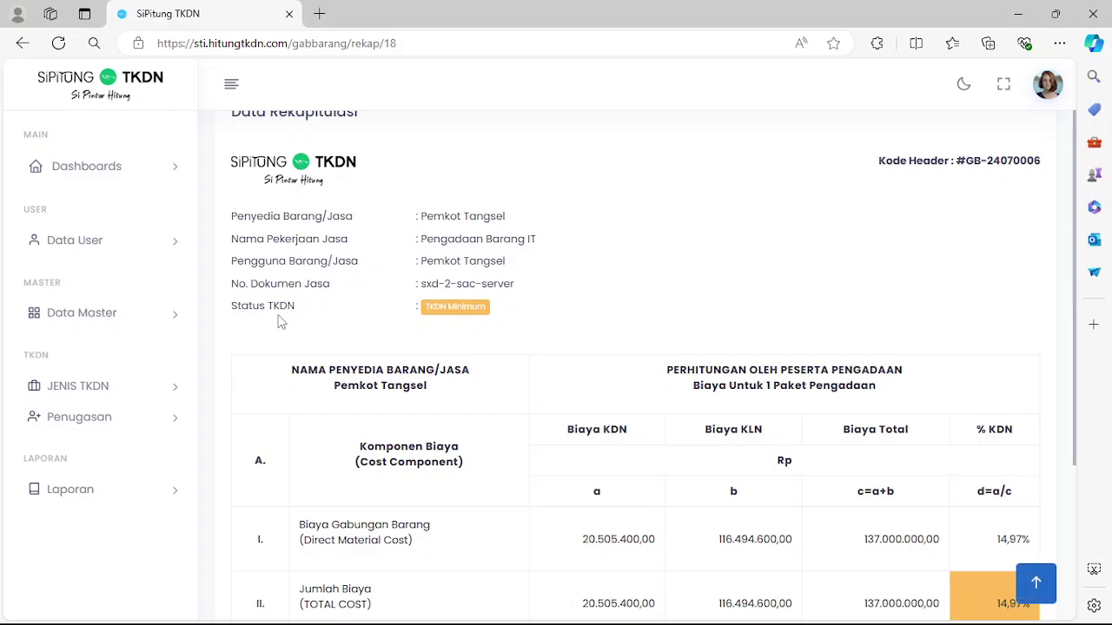
scroll(765, 360, "down", 3)
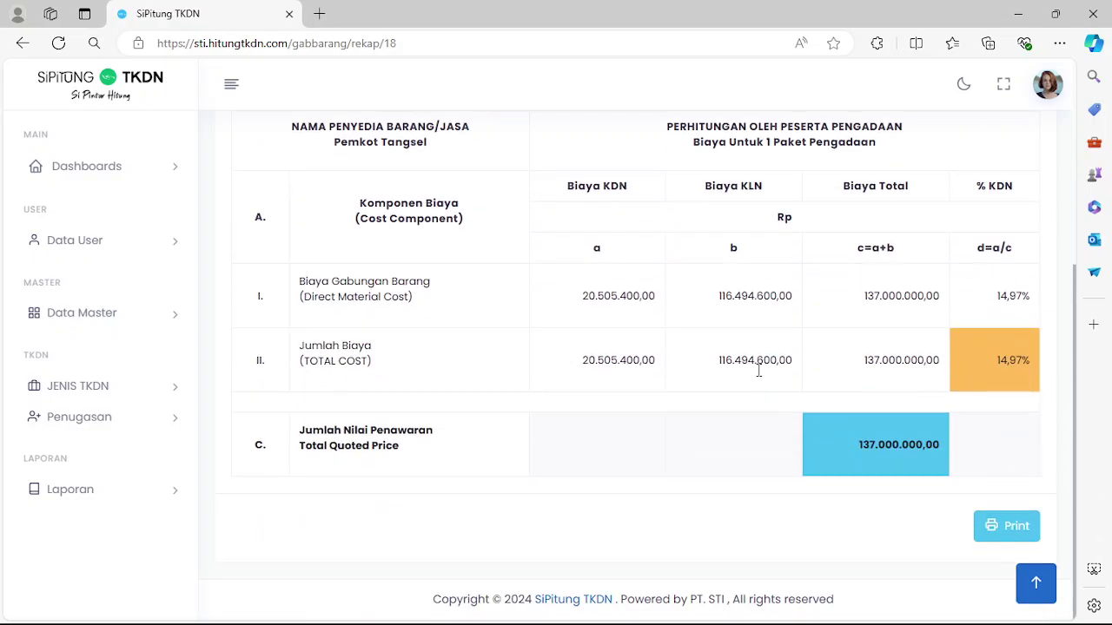
scroll(756, 372, "up", 1)
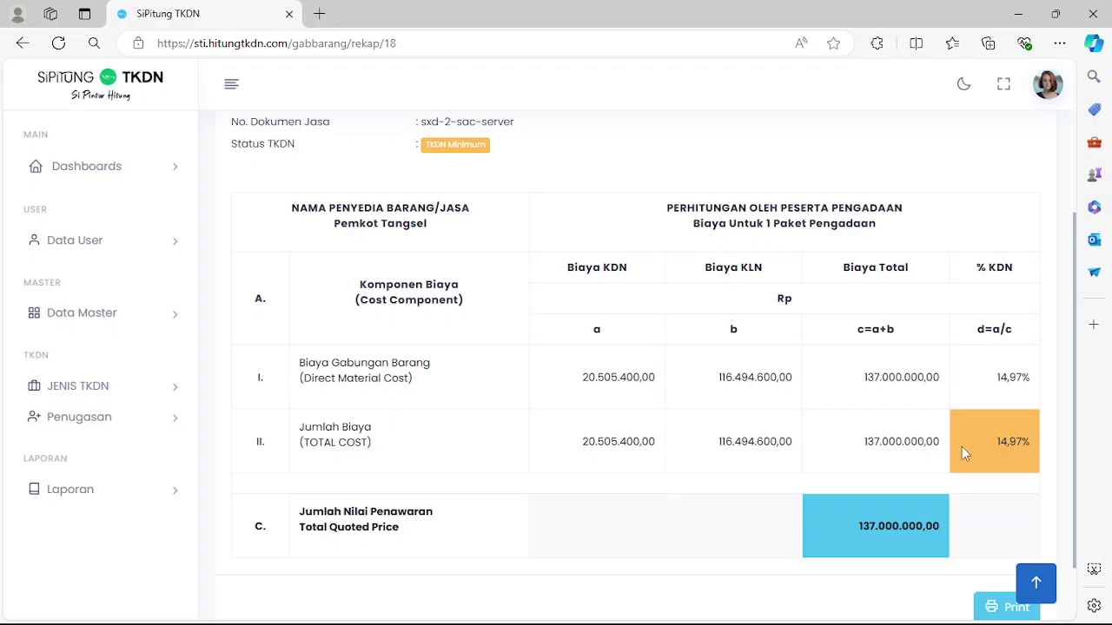
scroll(991, 444, "down", 1)
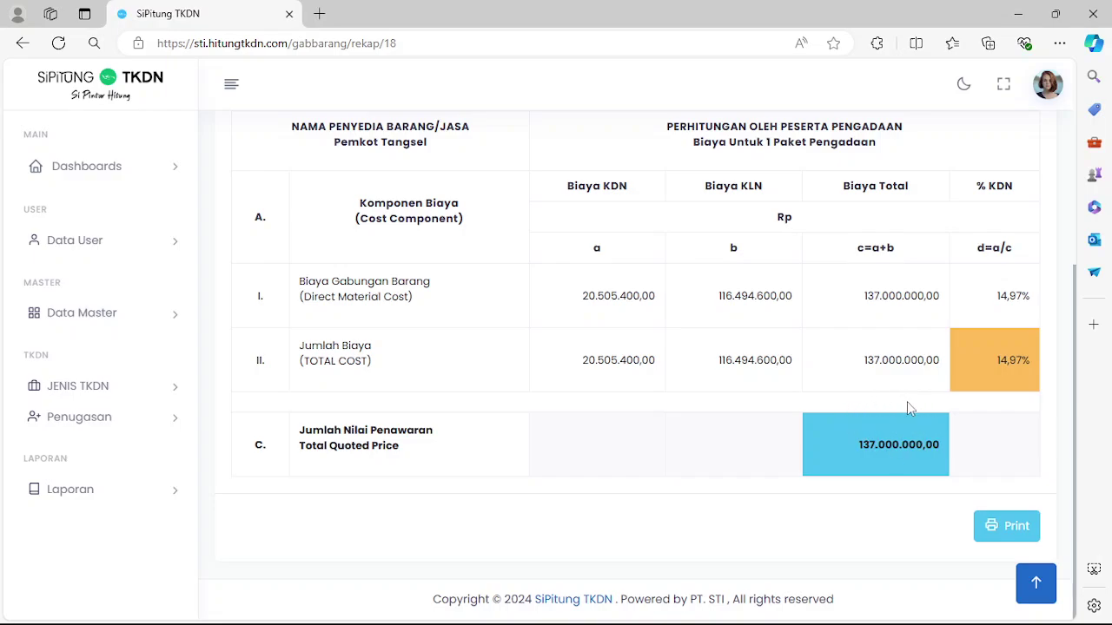
scroll(909, 410, "up", 1)
scroll(915, 417, "down", 1)
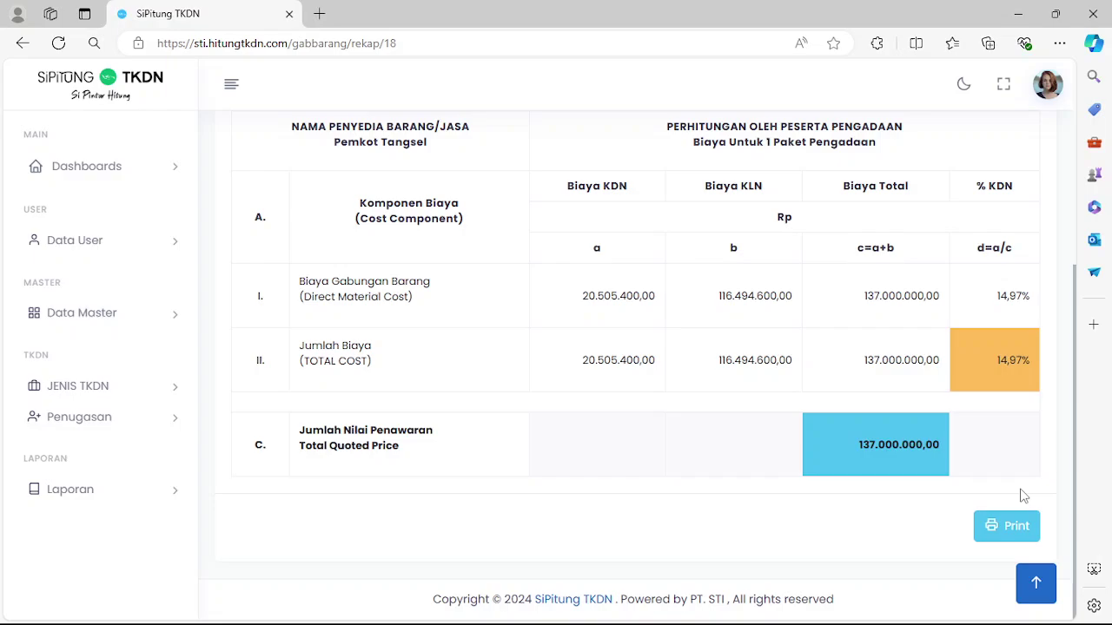
Generate the printable version of the recapitulation and look through the document down to its signature block
left_click(1017, 533)
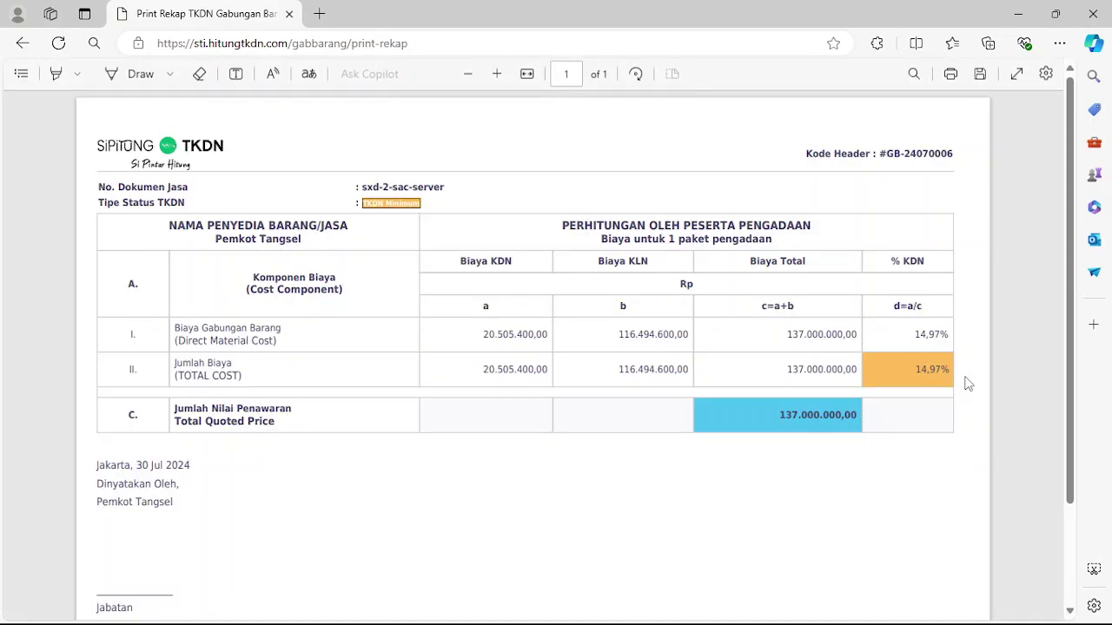
scroll(252, 374, "down", 3)
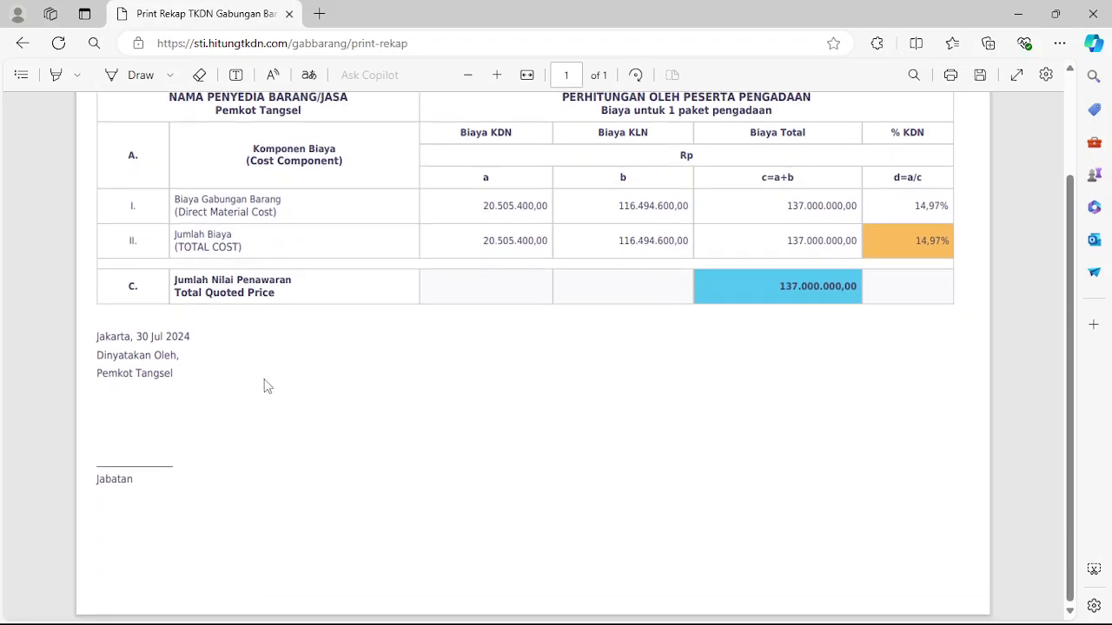
scroll(748, 219, "up", 3)
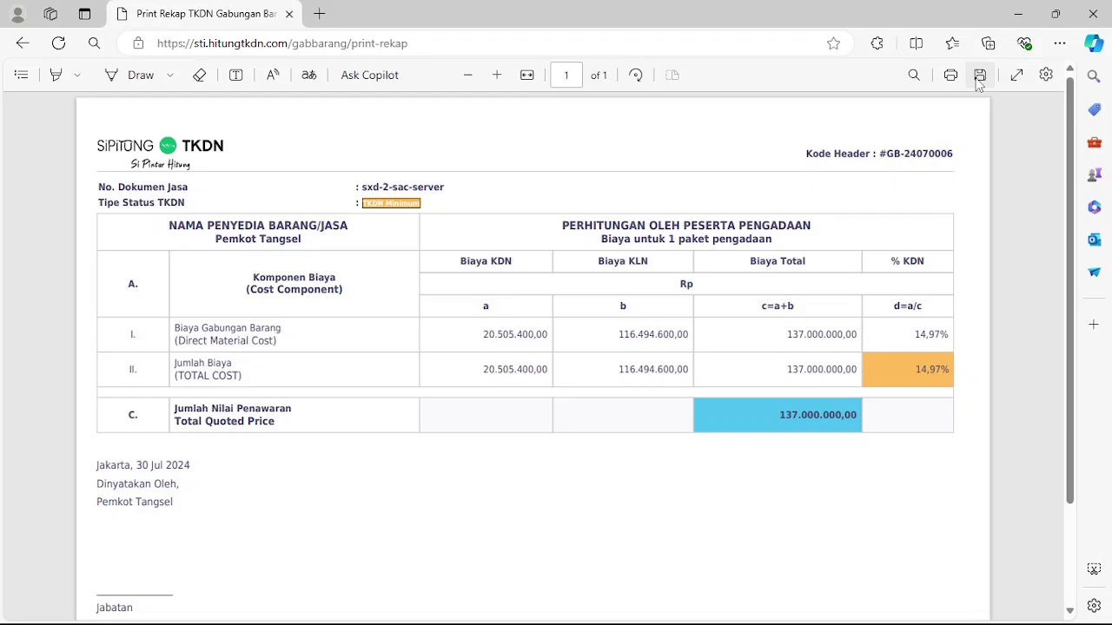
Go back from the printable document to the recapitulation page and review its cost table and project details again
left_click(23, 43)
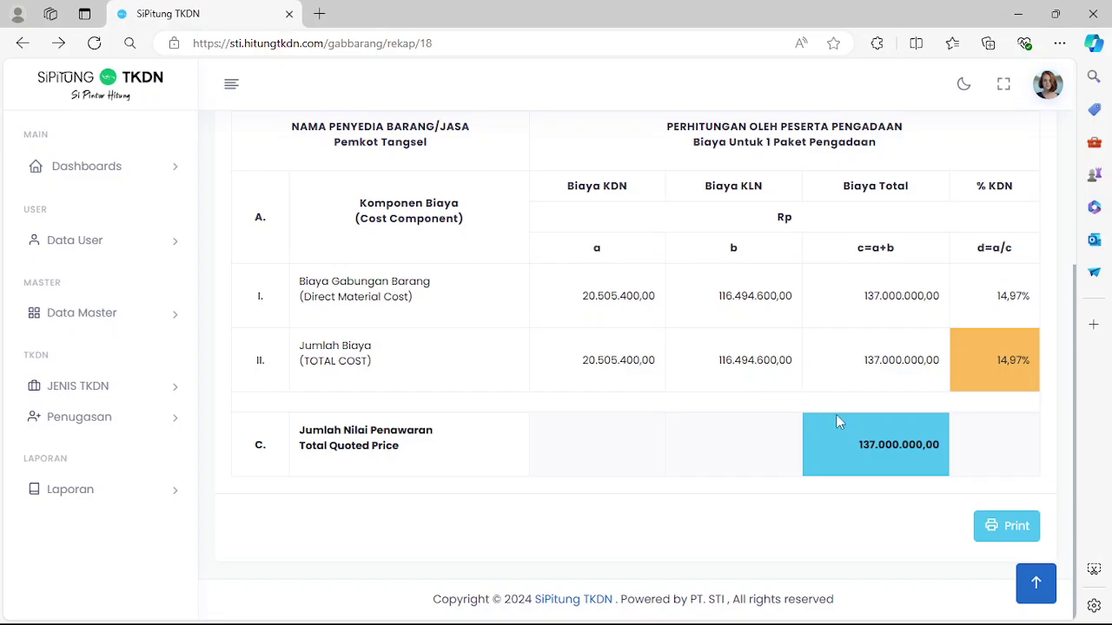
scroll(896, 426, "up", 1)
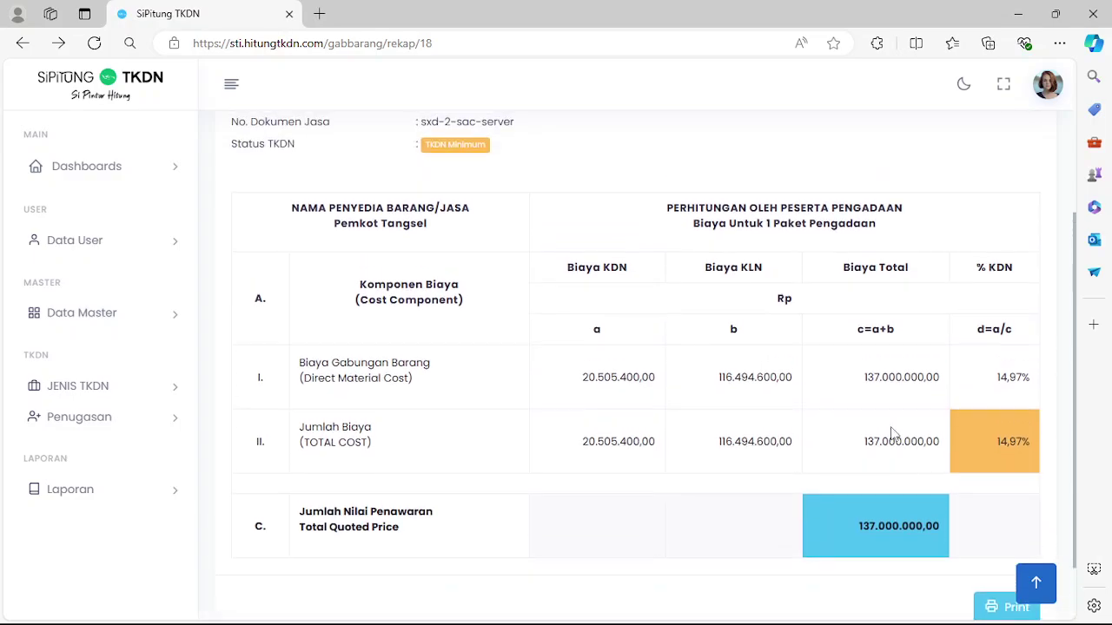
scroll(893, 426, "down", 1)
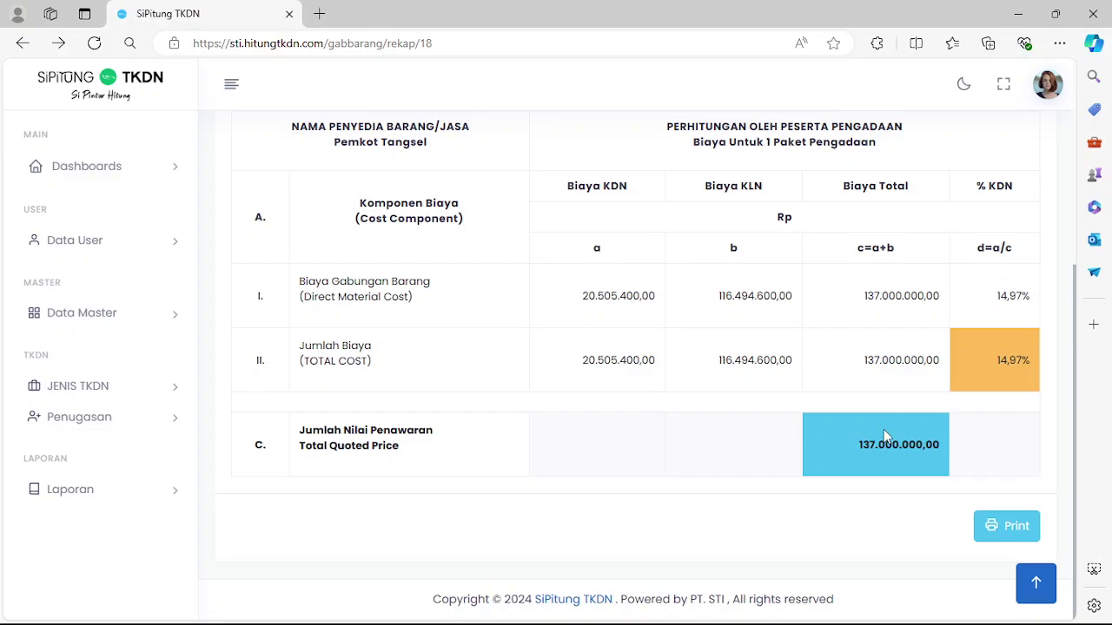
scroll(886, 436, "up", 1)
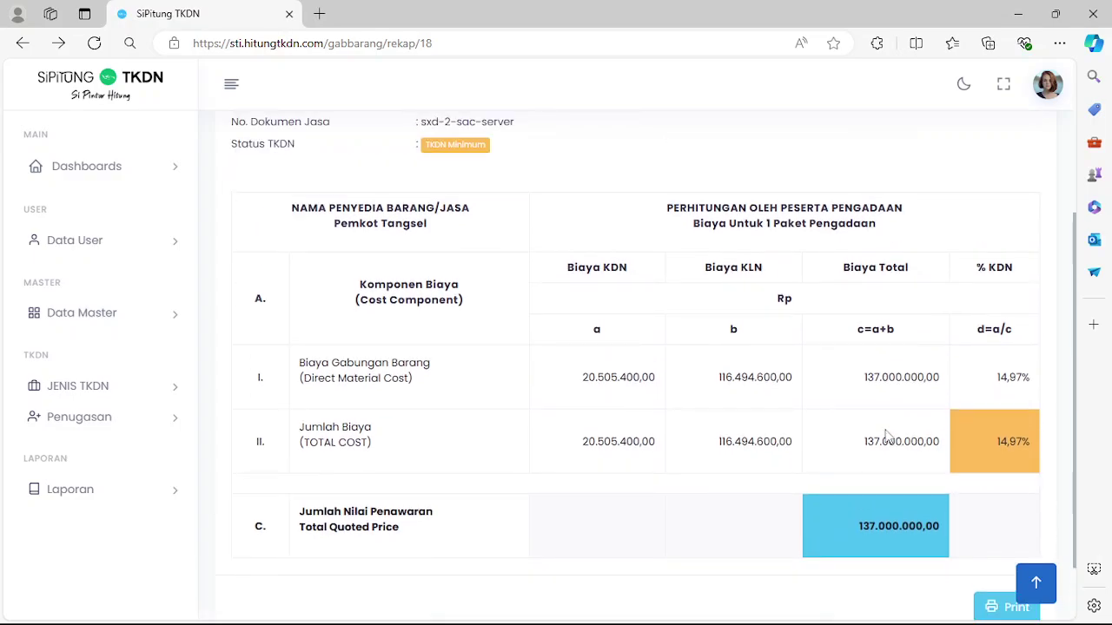
scroll(886, 436, "down", 1)
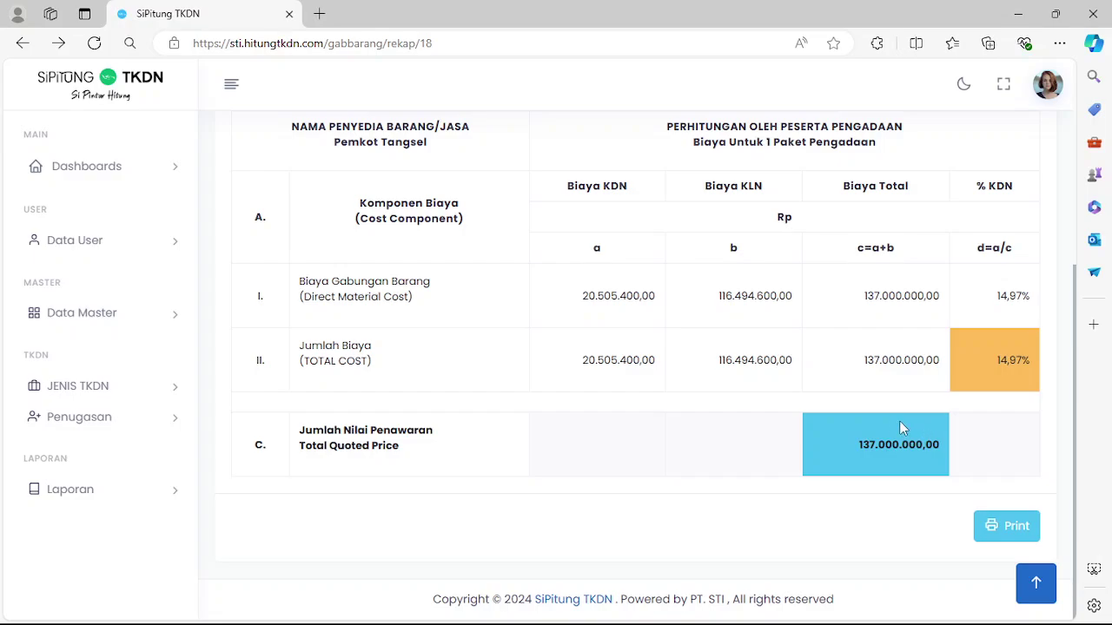
scroll(881, 406, "up", 1)
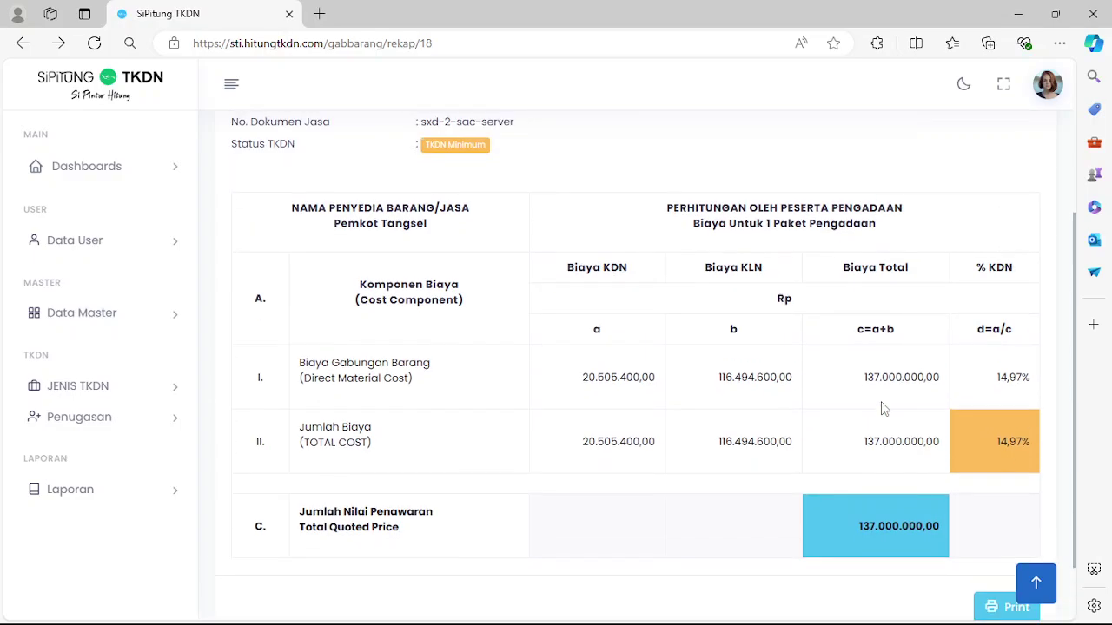
scroll(882, 408, "up", 3)
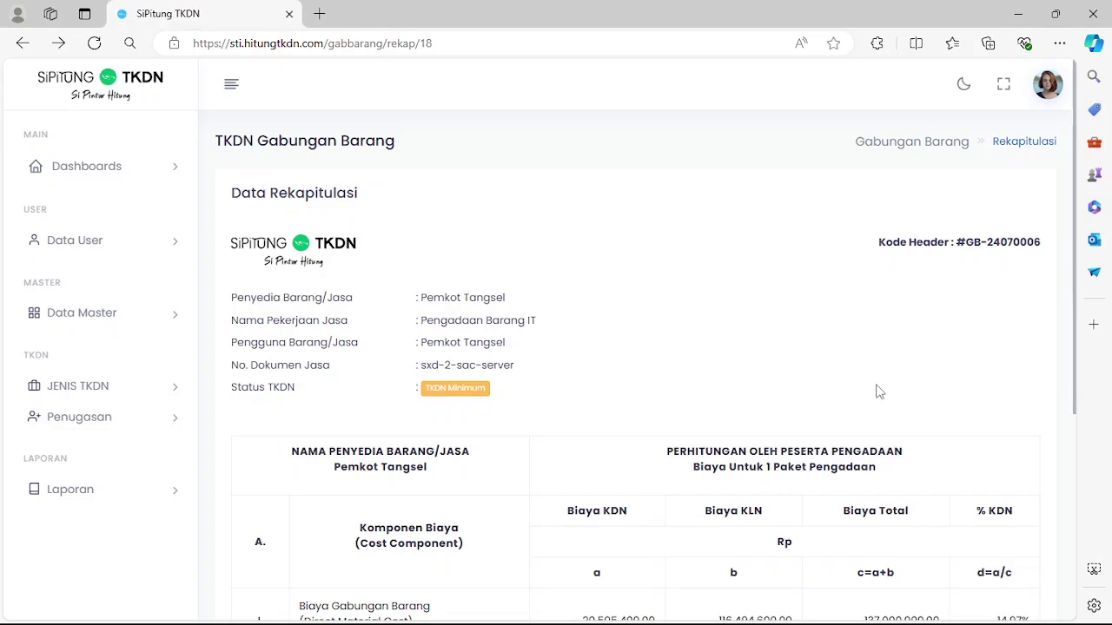
scroll(879, 392, "down", 4)
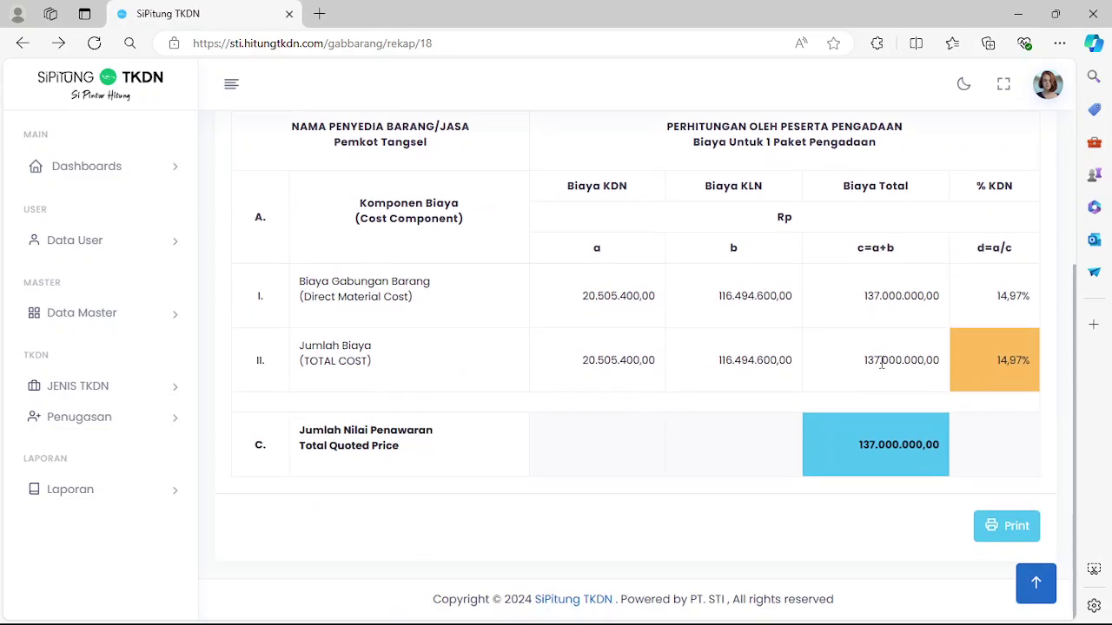
left_click(748, 608)
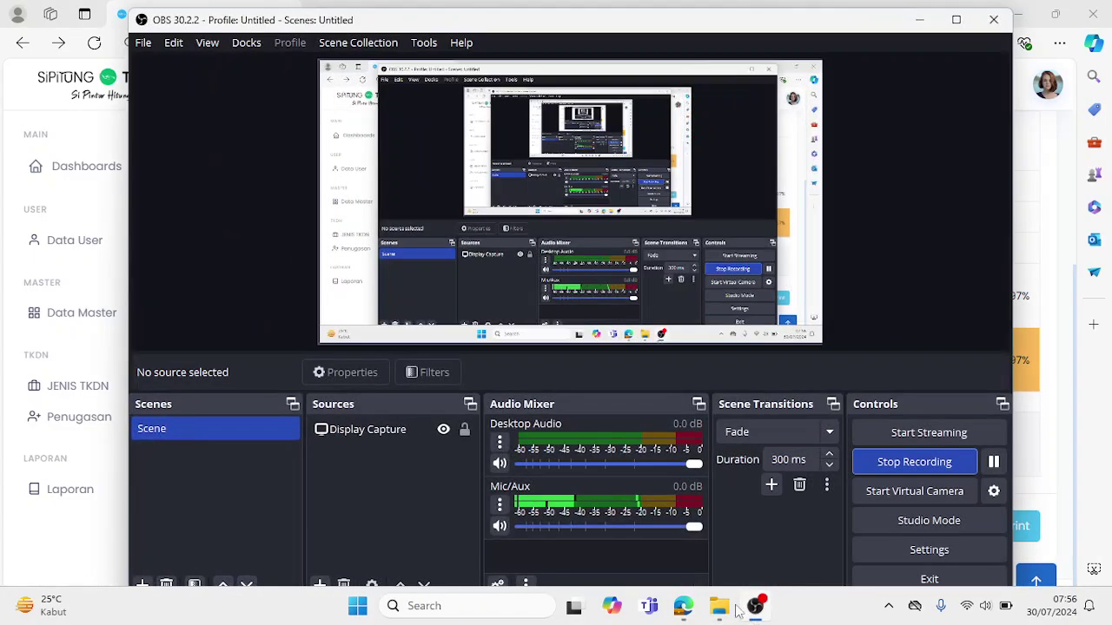